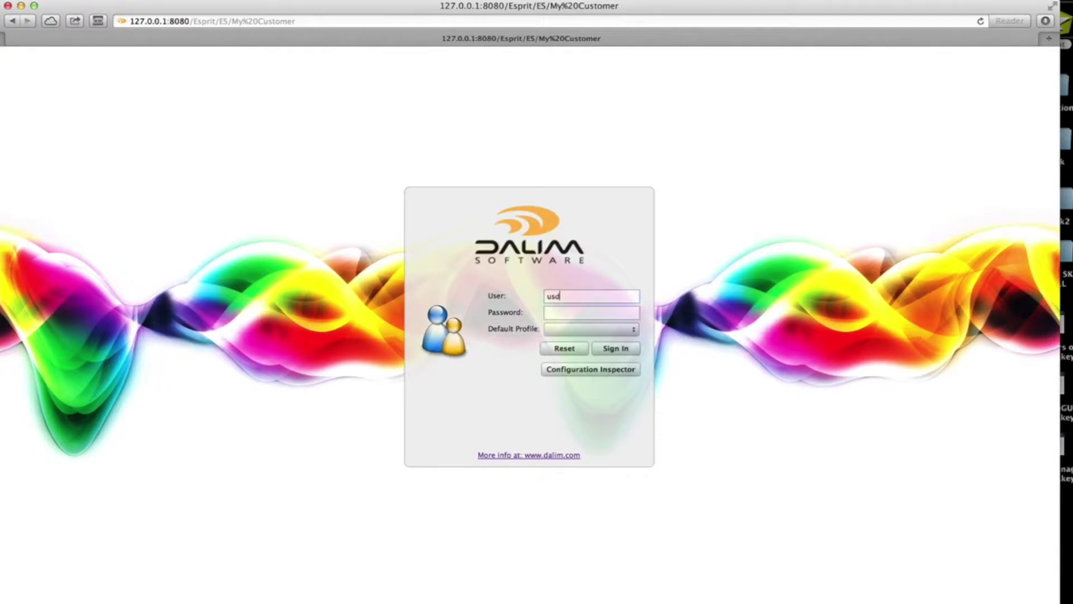
Step: Sign in with the administrator user name and account password under the Administrator profile
key(super+a)
key(Tab)
text(usduo)
click(629, 351)
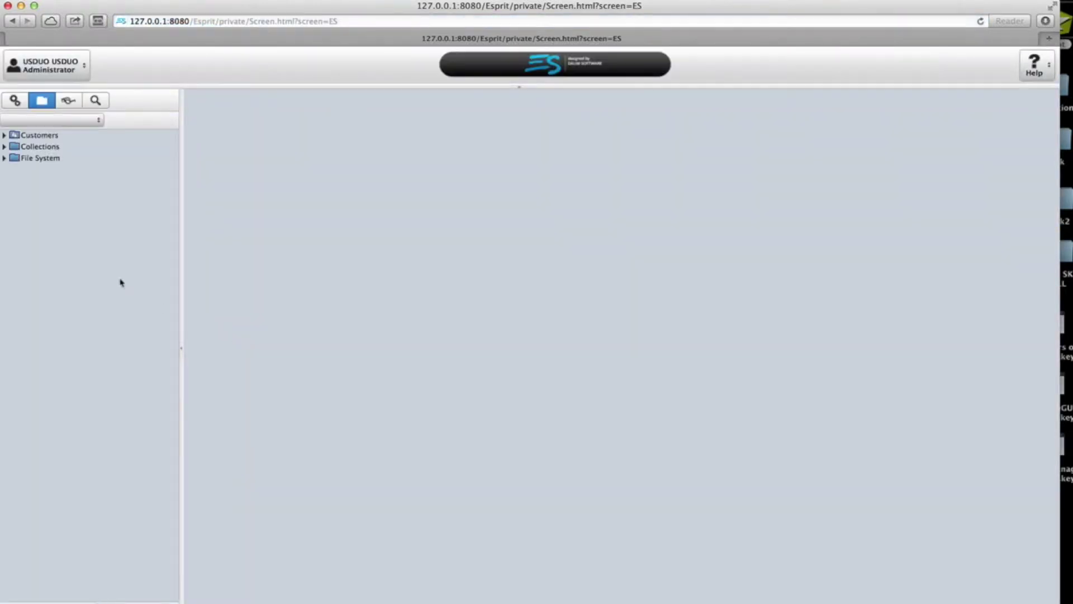
Step: Select My Customer under Customers and start a new project there
click(5, 135)
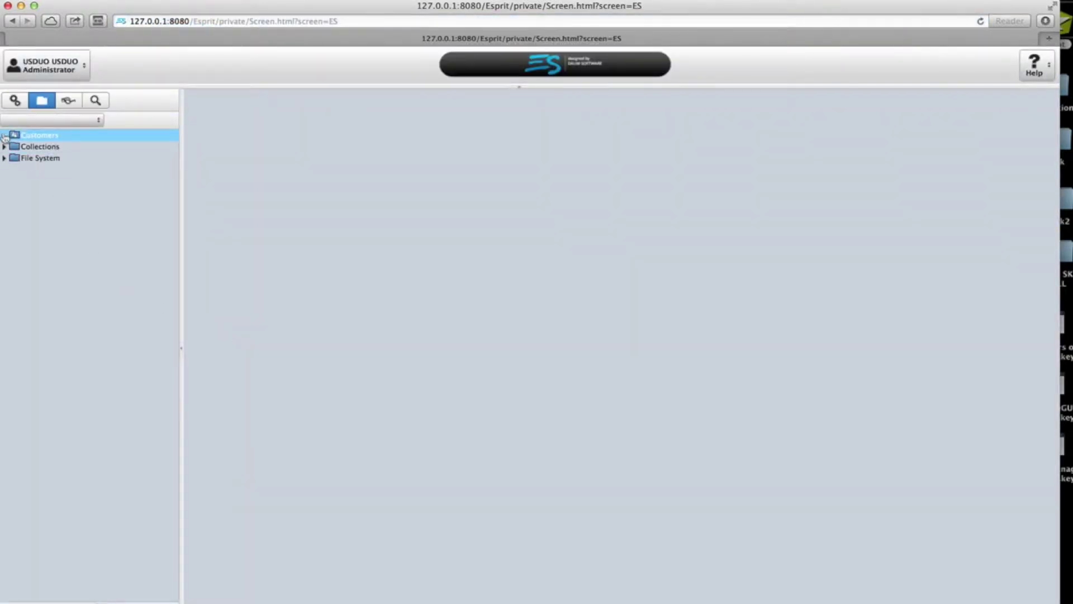
click(42, 147)
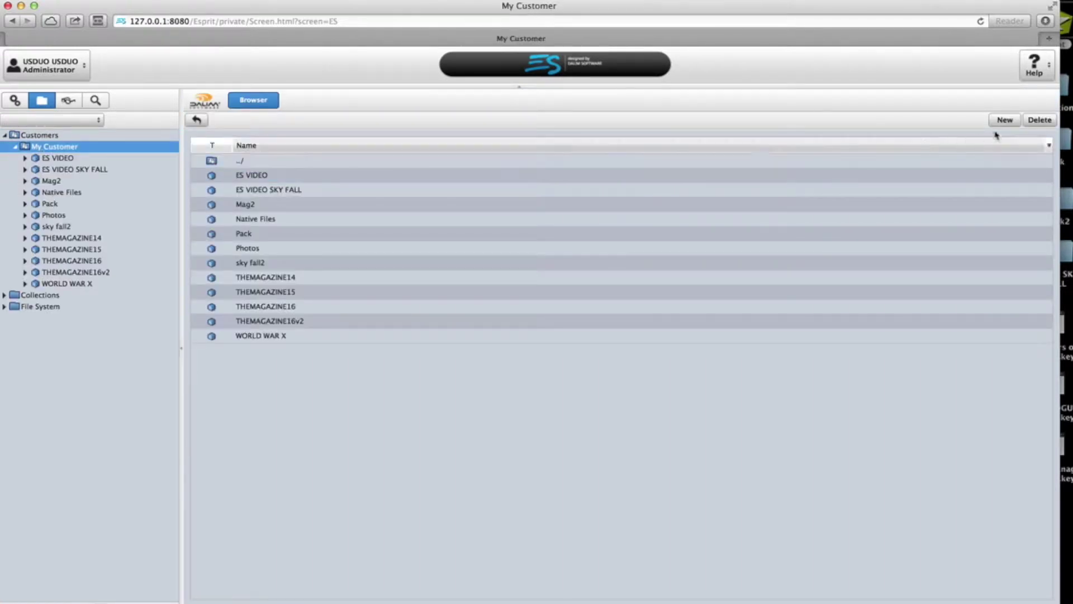
click(1005, 120)
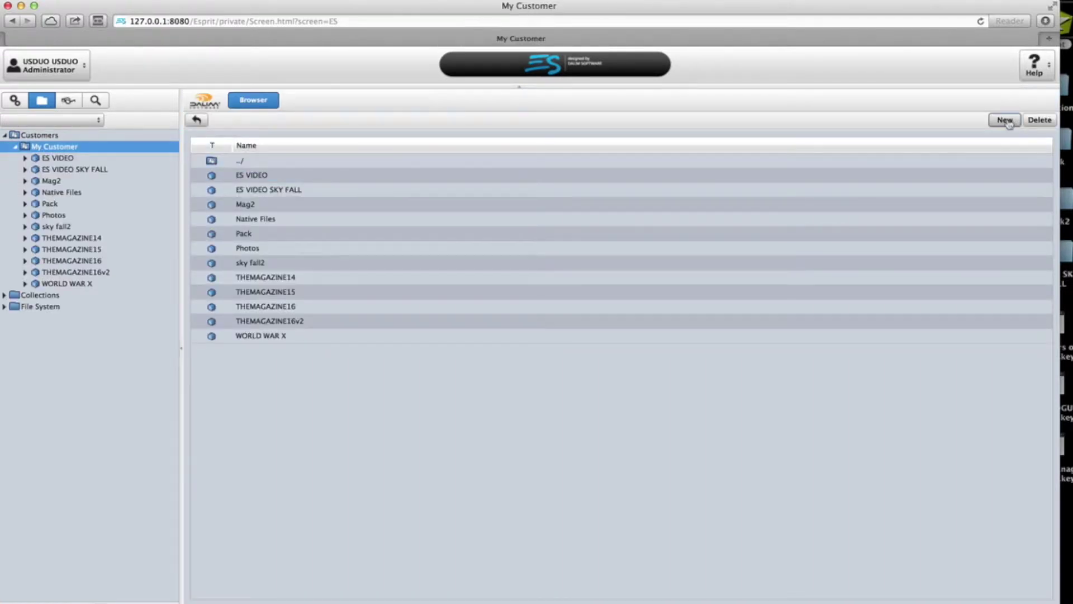
Step: Name the project Sky Fall, choose the 4 ES VIDEO template, and save it
click(313, 170)
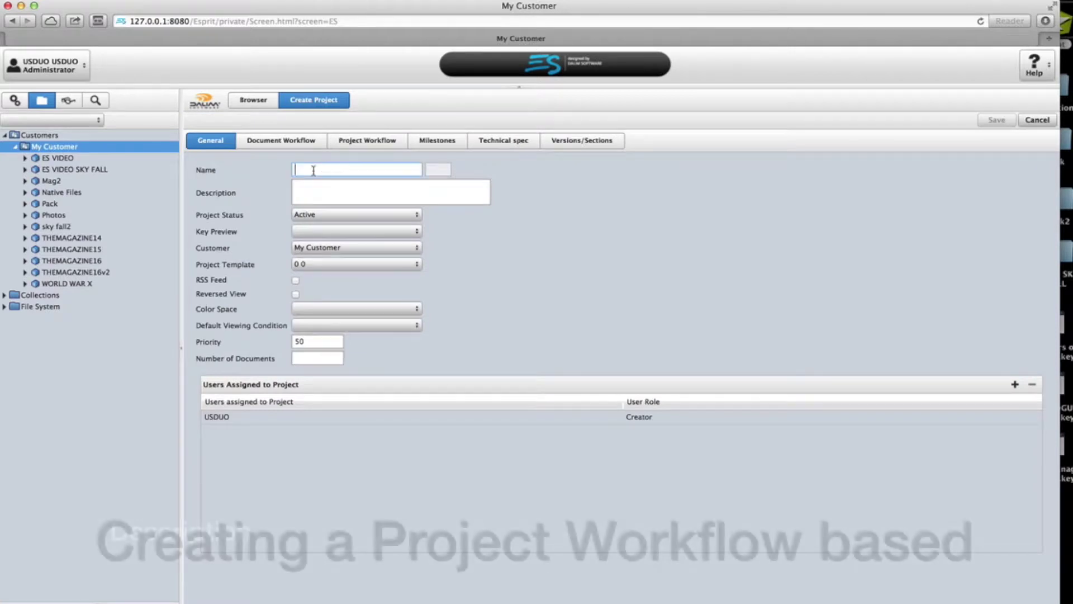
text(Sky Fall)
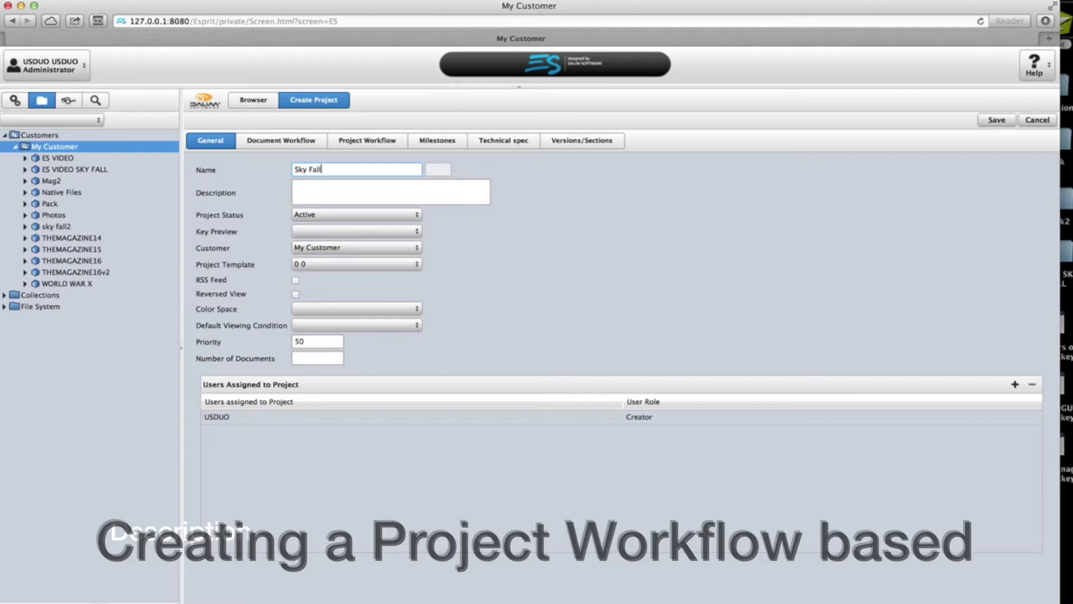
click(418, 265)
click(334, 291)
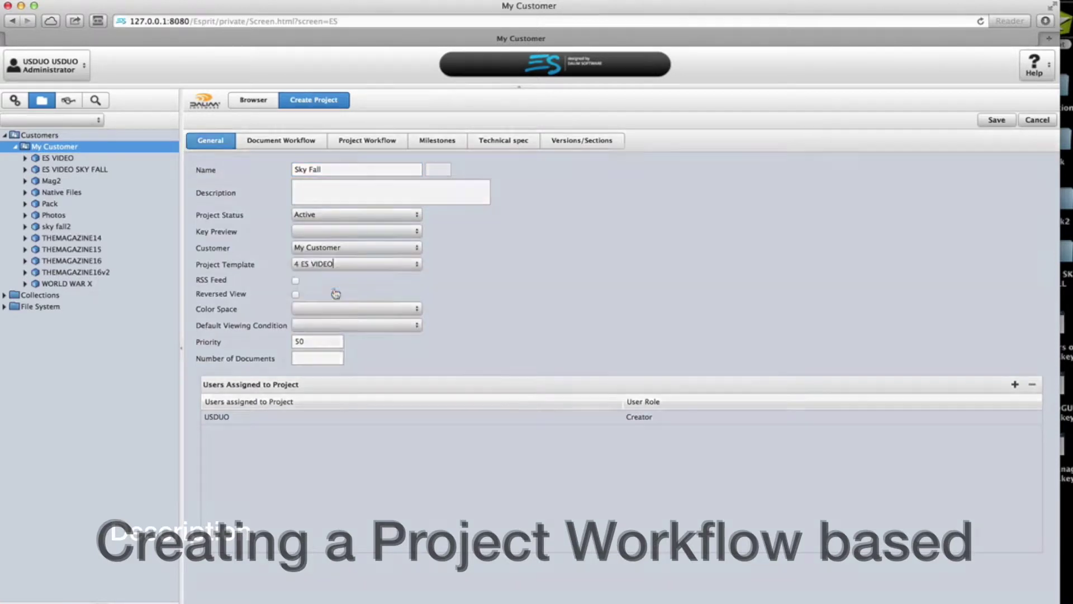
click(992, 124)
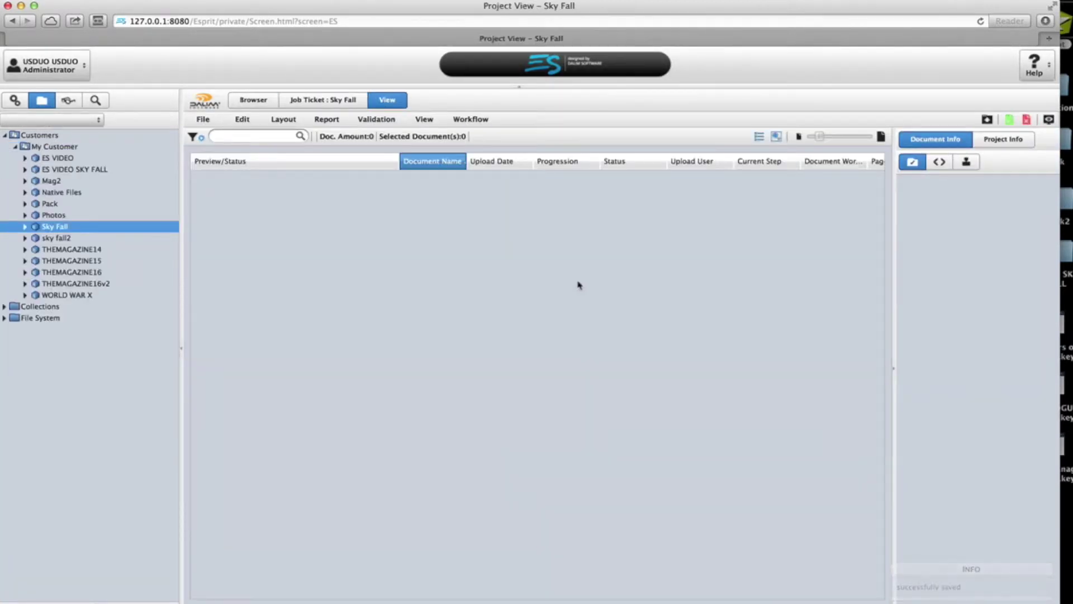
Step: Upload Take_COD_0003.m4v from the r1 folder, clear the upload list, and close the dialog
click(987, 120)
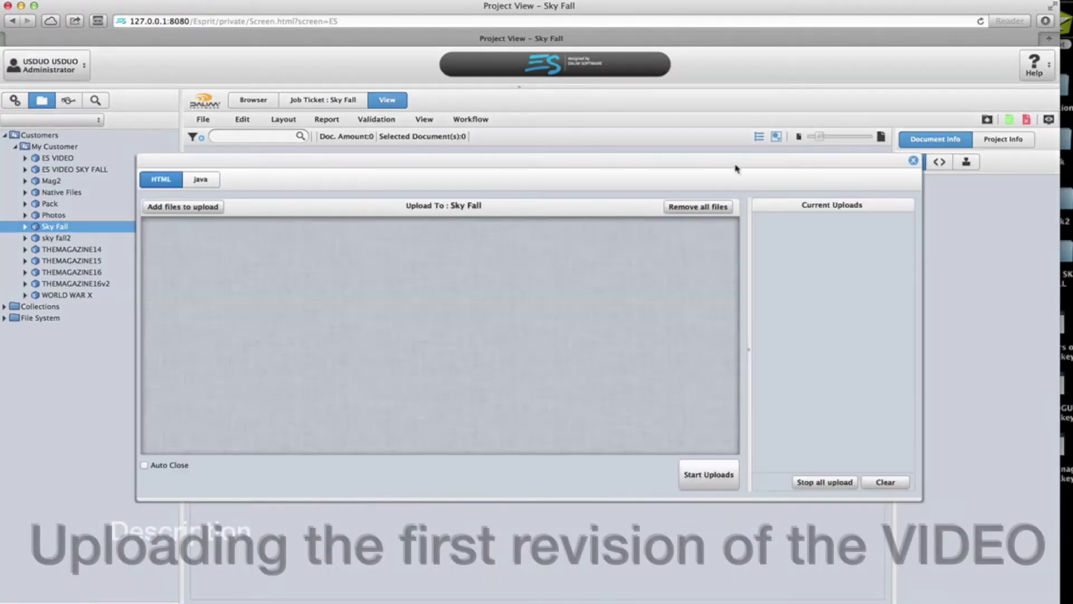
click(183, 206)
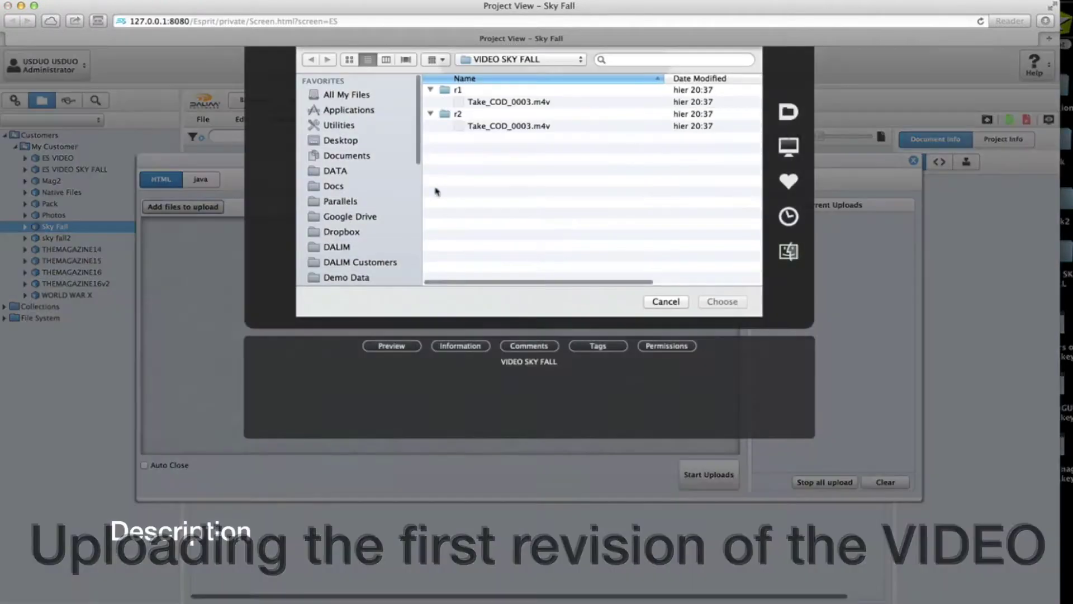
double_click(576, 102)
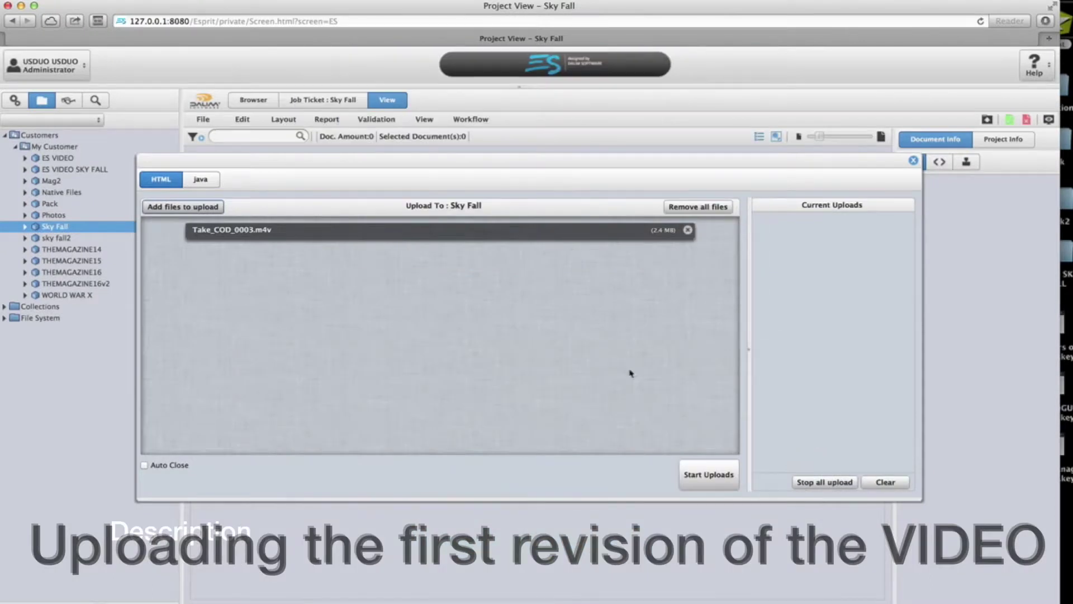
click(703, 475)
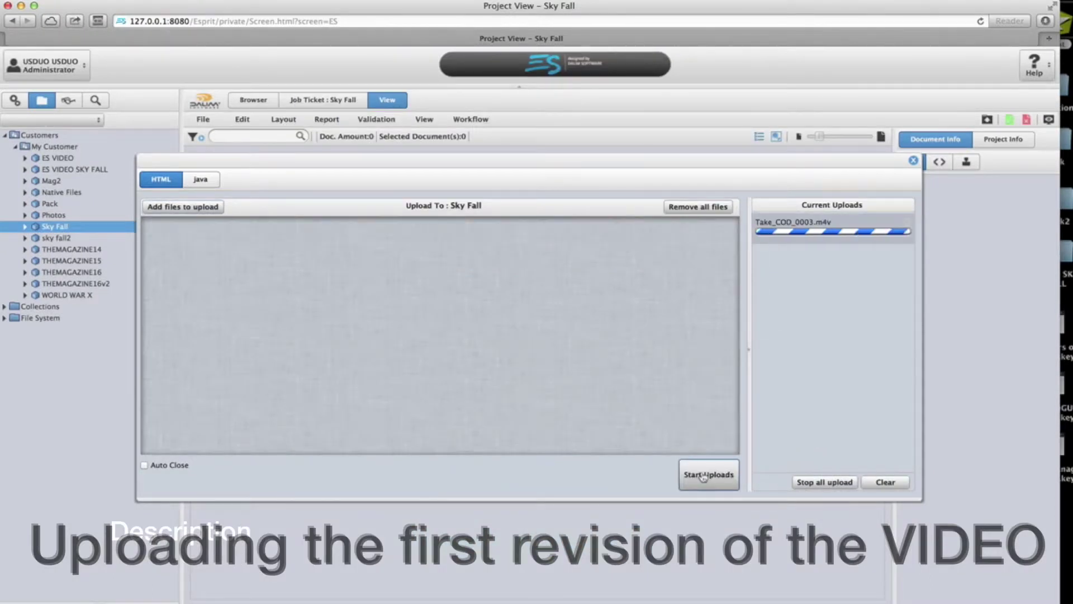
click(888, 482)
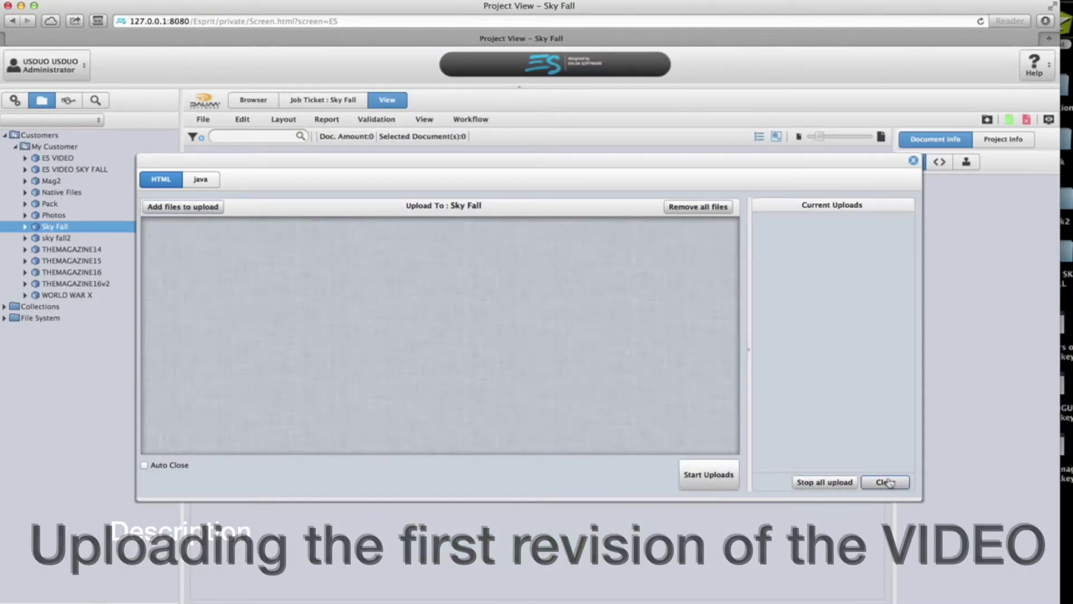
click(914, 160)
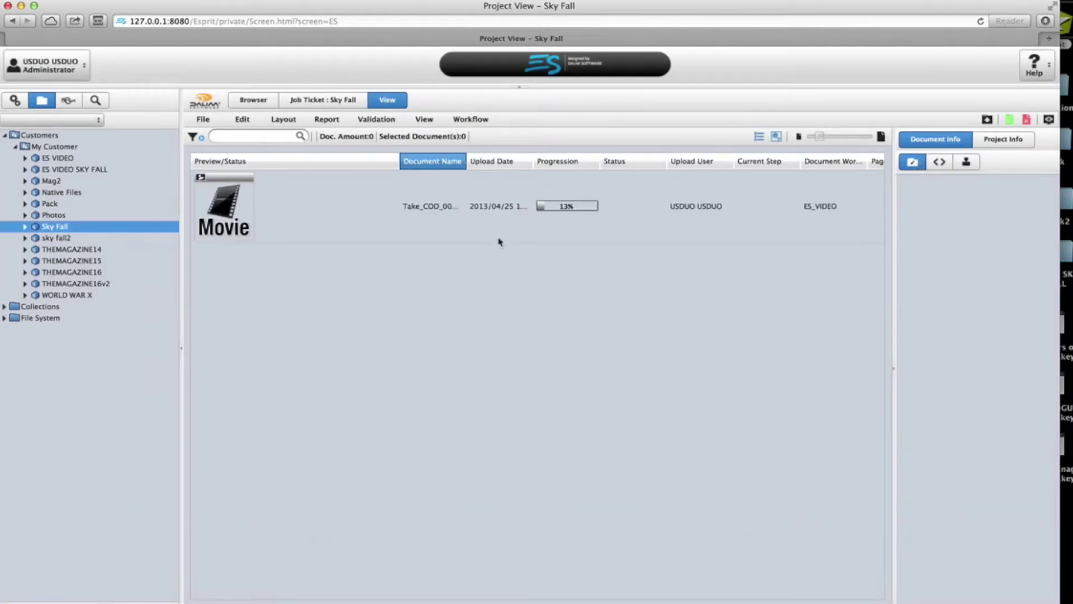
Step: Select Take_COD_0003.m4v to show its workflow, enlarge the thumbnail, and open it in the Video Window
click(401, 232)
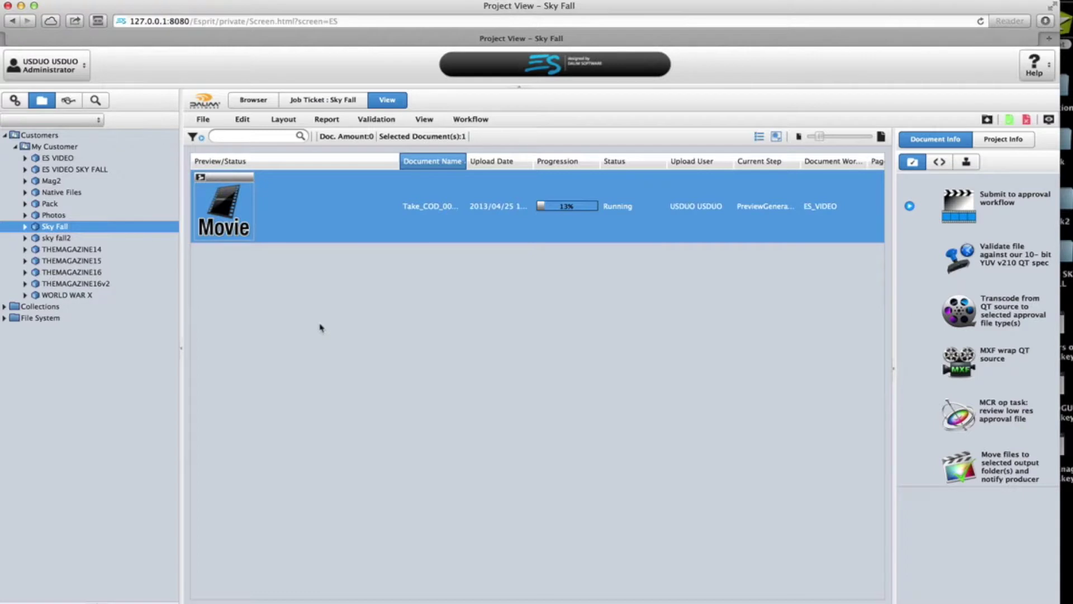
click(833, 137)
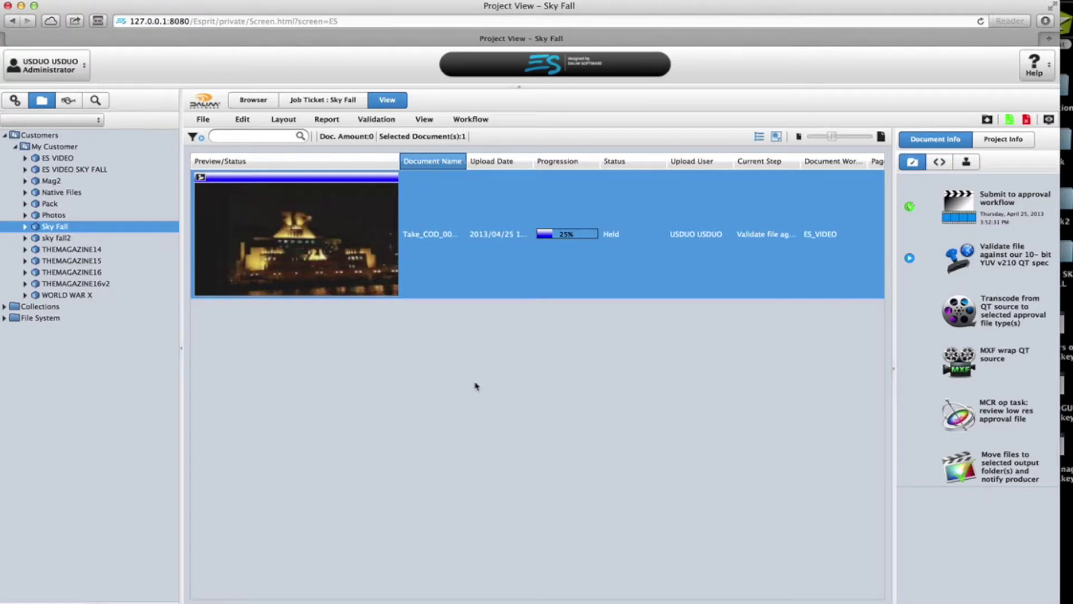
double_click(352, 271)
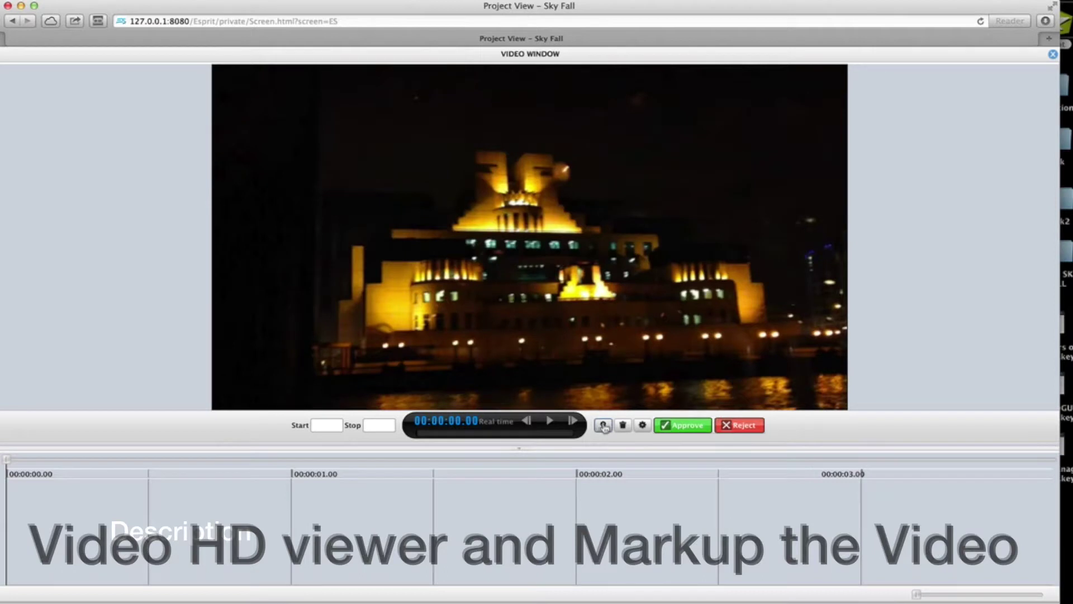
Step: Play the clip and pin an 'Add effect' marker above the lit building
click(548, 426)
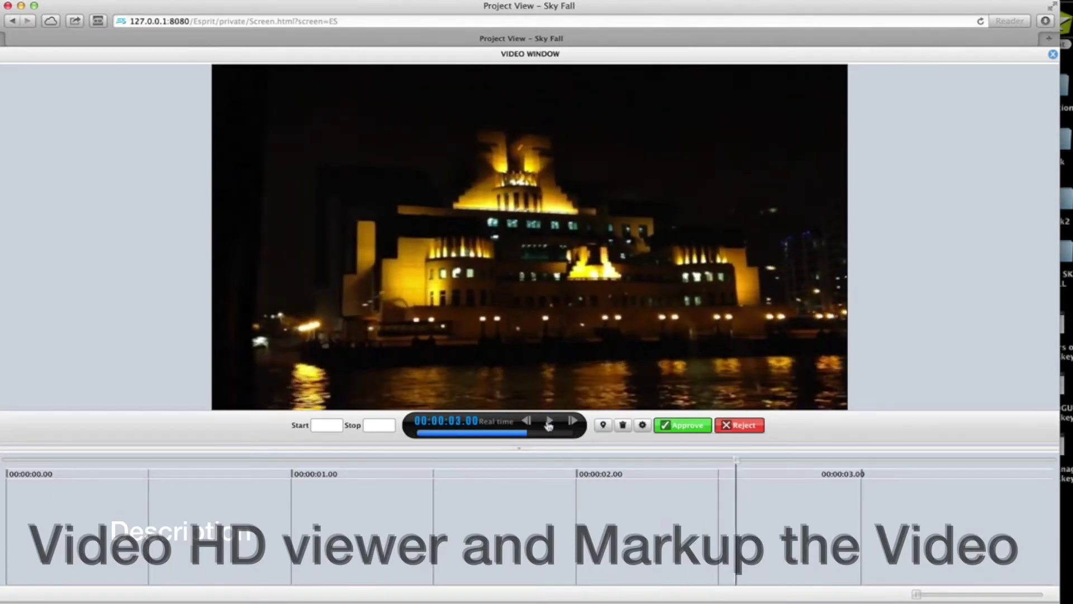
click(604, 425)
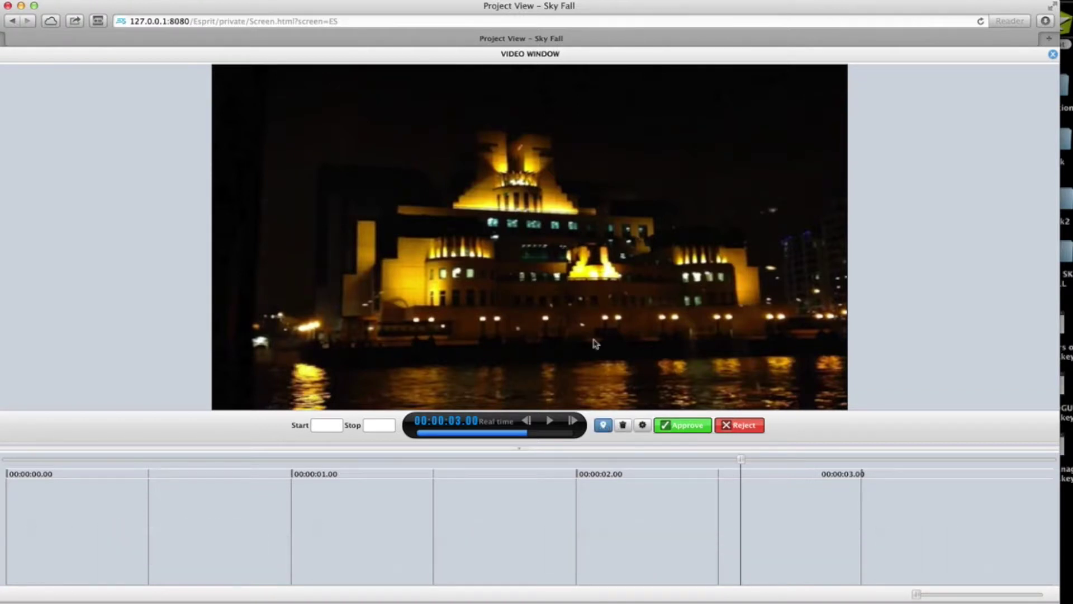
click(576, 121)
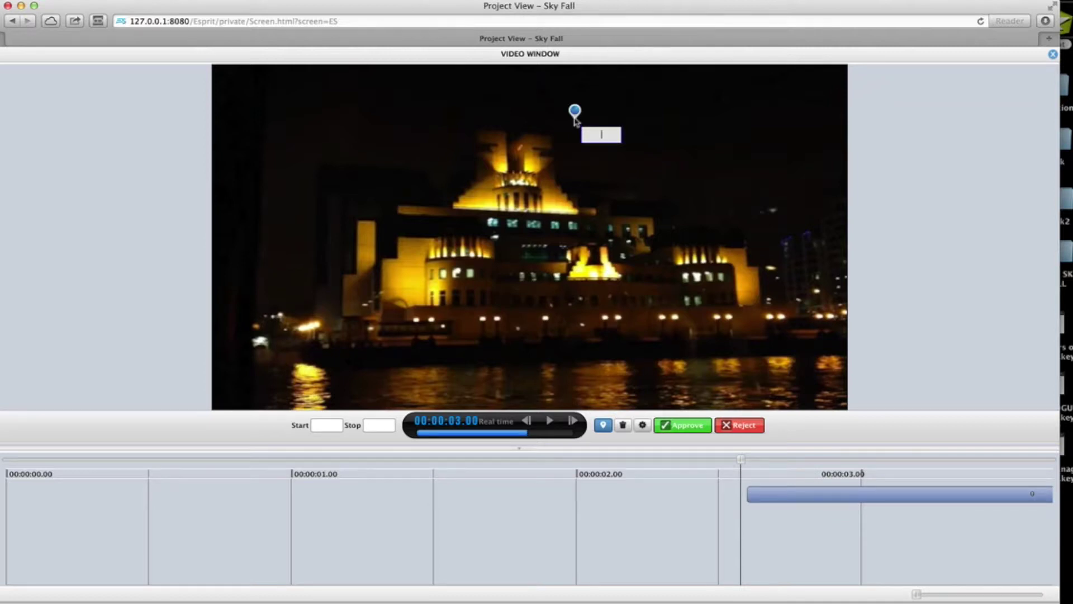
text(Add effect)
Step: Shorten the Add effect annotation on the timeline by moving its start later and end earlier
click(794, 497)
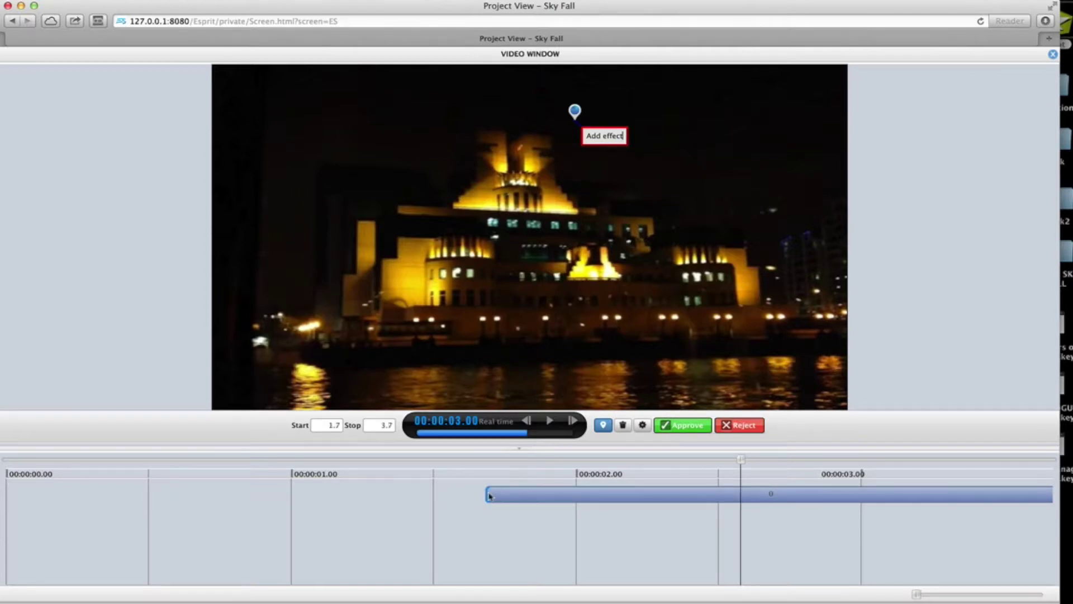
drag(535, 498, 609, 492)
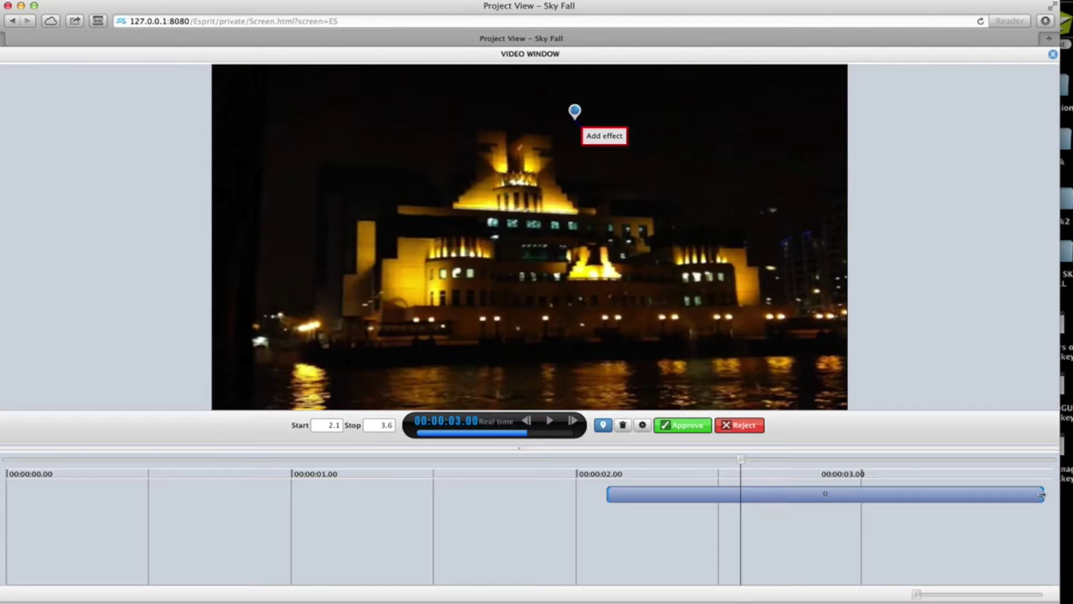
drag(1039, 494, 627, 502)
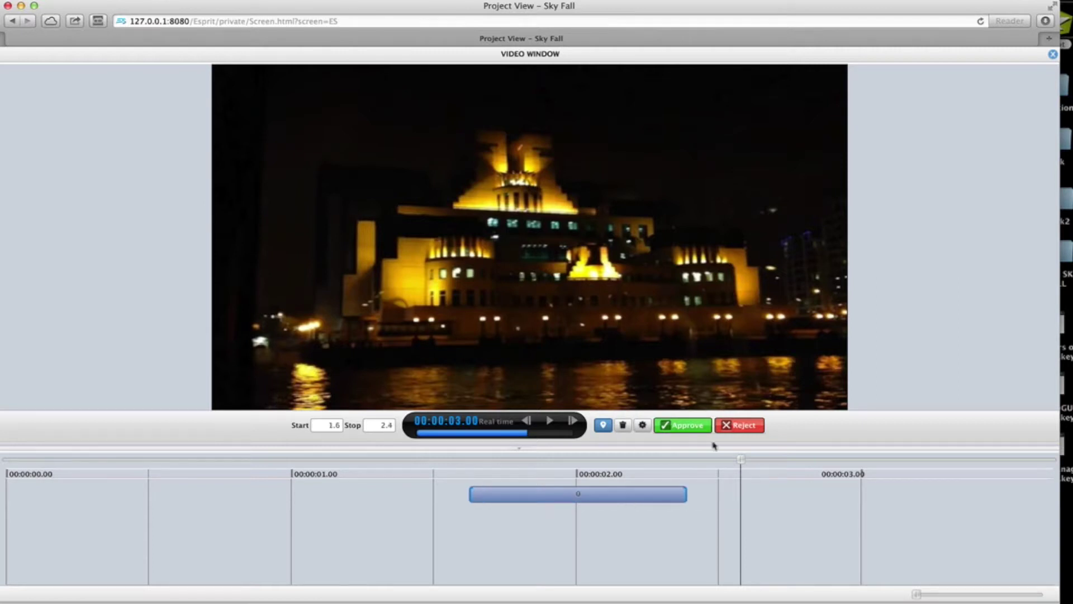
Step: Replay from 2 seconds, shift the annotation to 2.3–3 seconds, and circle the building's right wing
drag(742, 460, 617, 460)
click(548, 422)
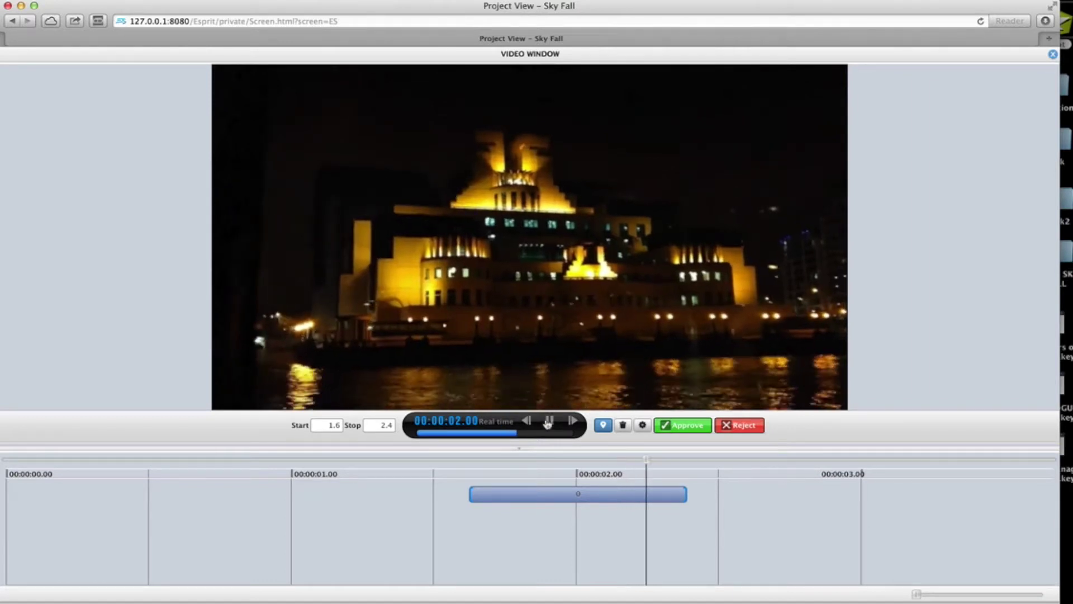
drag(558, 491, 740, 494)
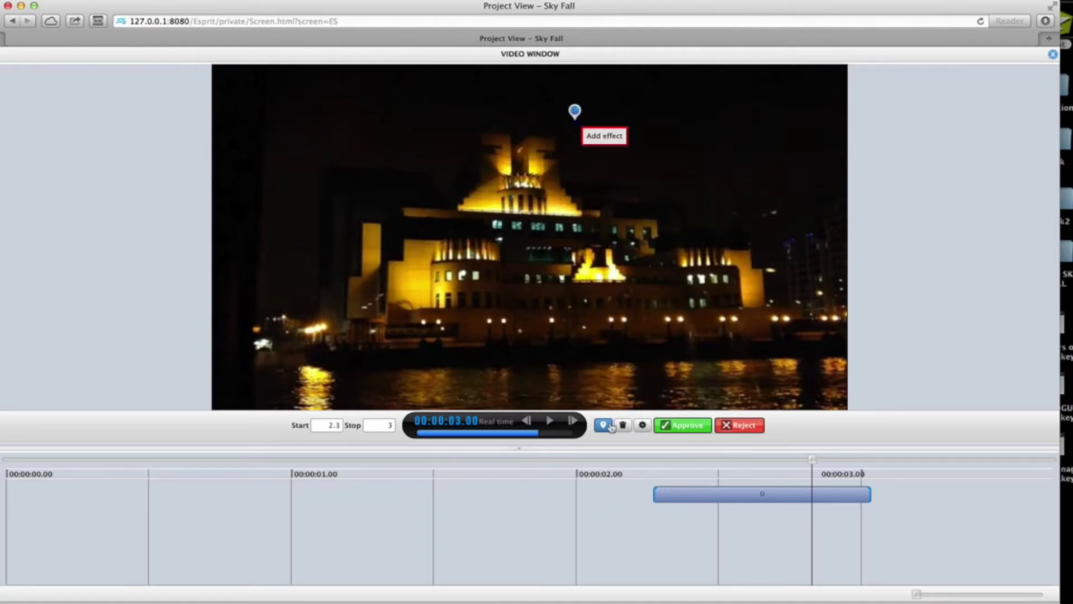
mouse_move(651, 184)
mouse_down()
mouse_move(567, 216)
mouse_move(571, 300)
mouse_move(608, 315)
mouse_move(752, 247)
mouse_move(652, 183)
mouse_up()
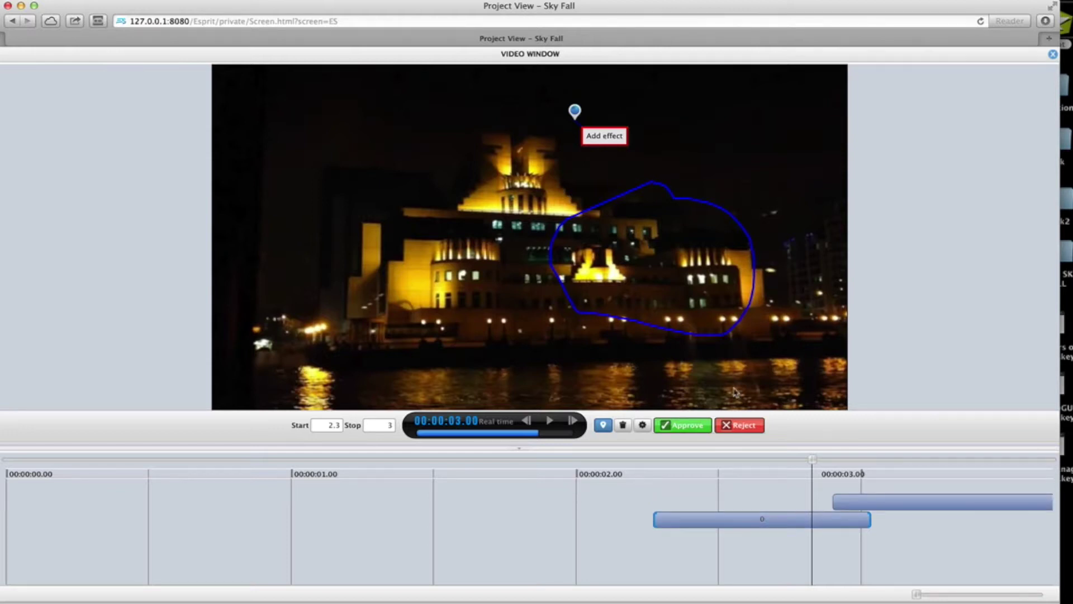
Step: Open the REJECT comment dialog for the clip
click(756, 430)
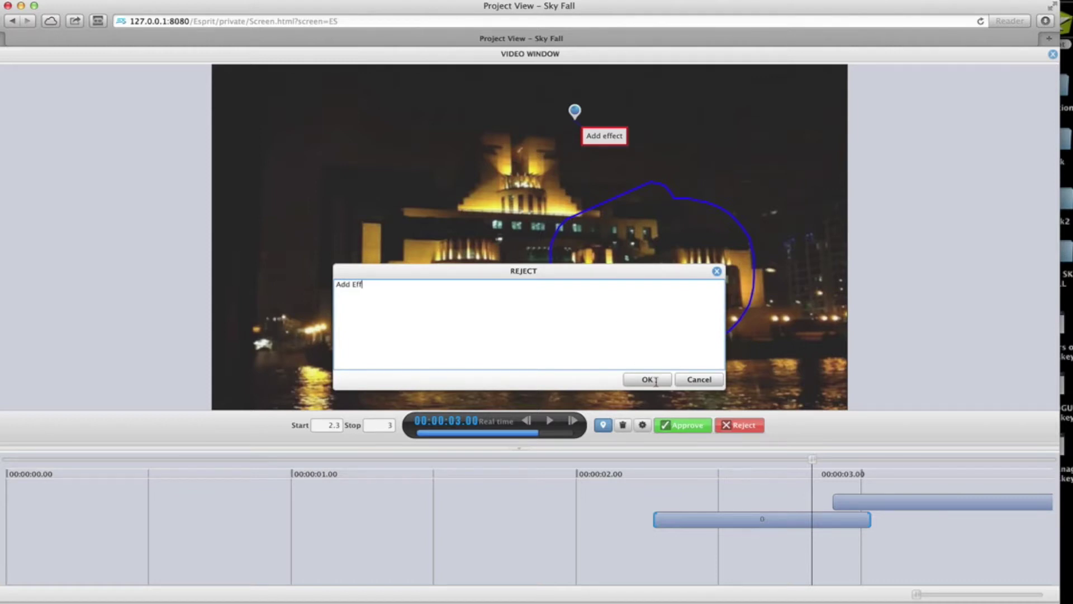
Step: Finish the add-effect rejection comment and confirm the rejection
text(ec)
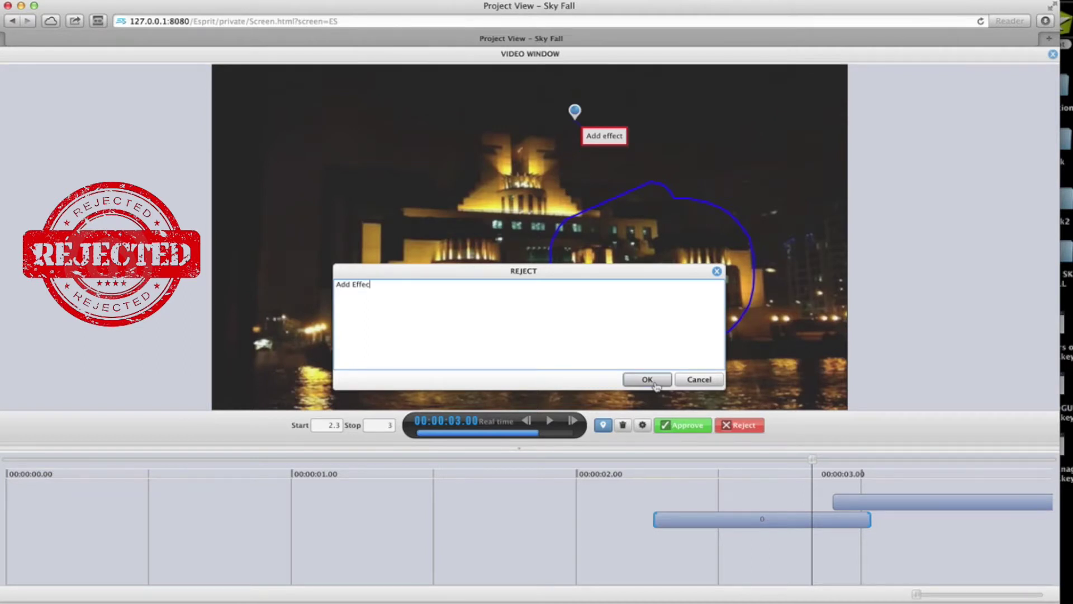
click(647, 380)
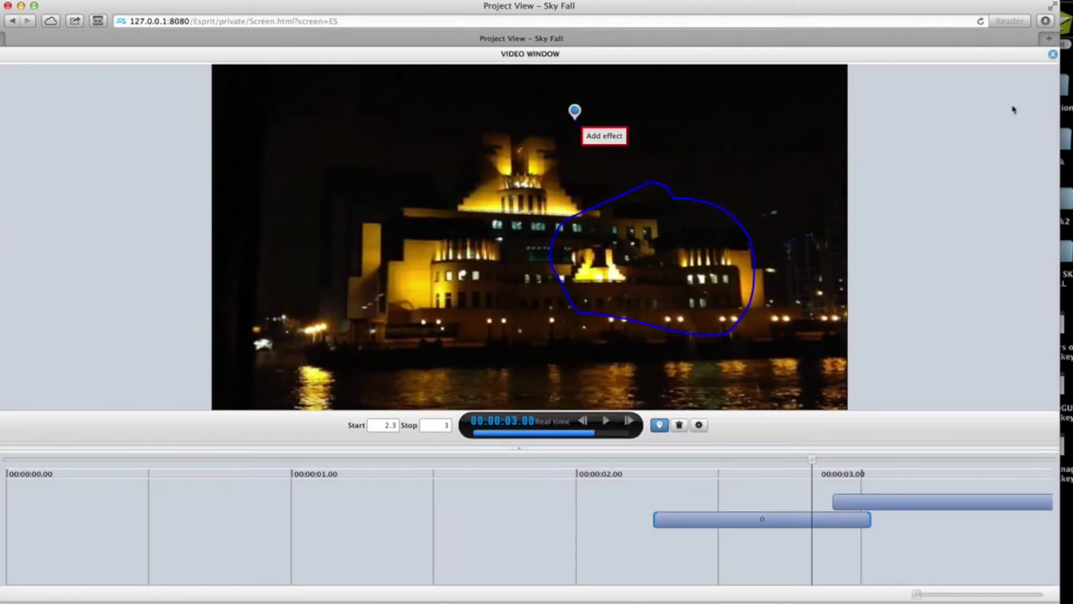
Step: Close the Video Window and upload Take_COD_0003.m4v as the second revision of the Sky Fall document
click(1052, 54)
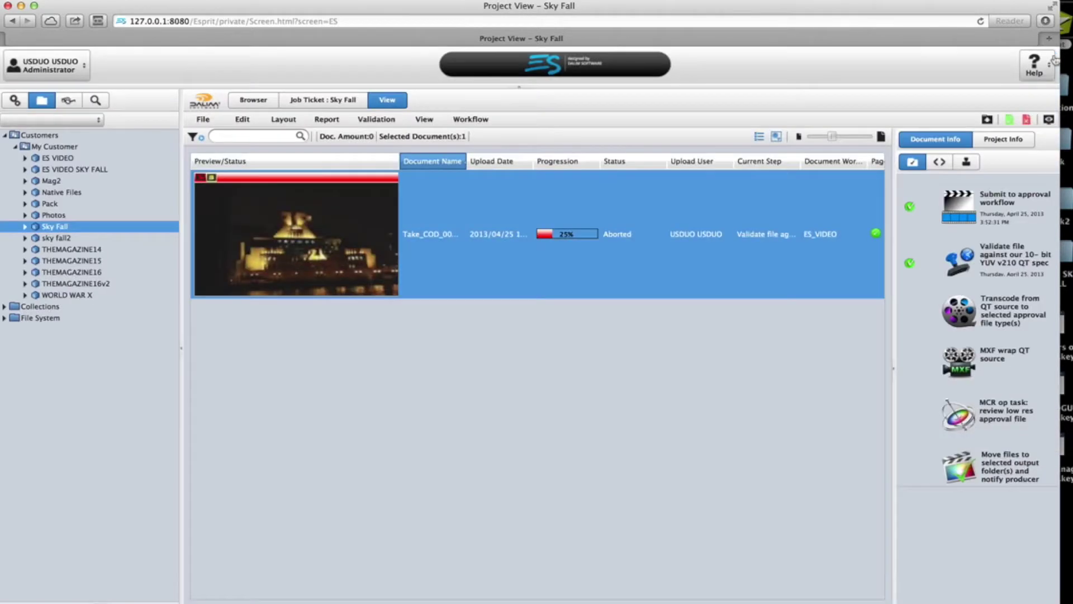
click(987, 121)
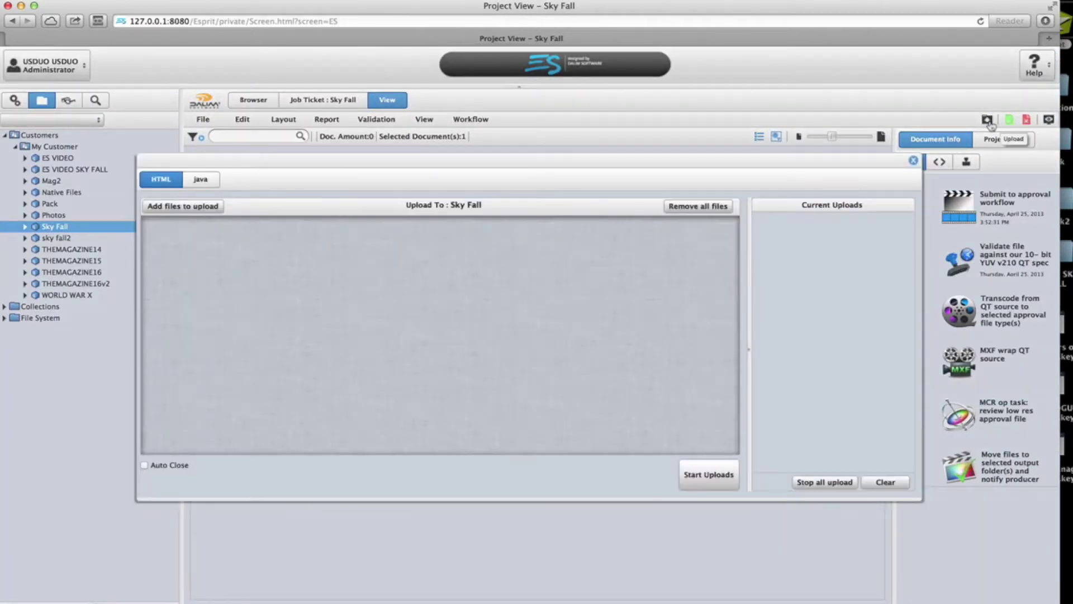
click(206, 207)
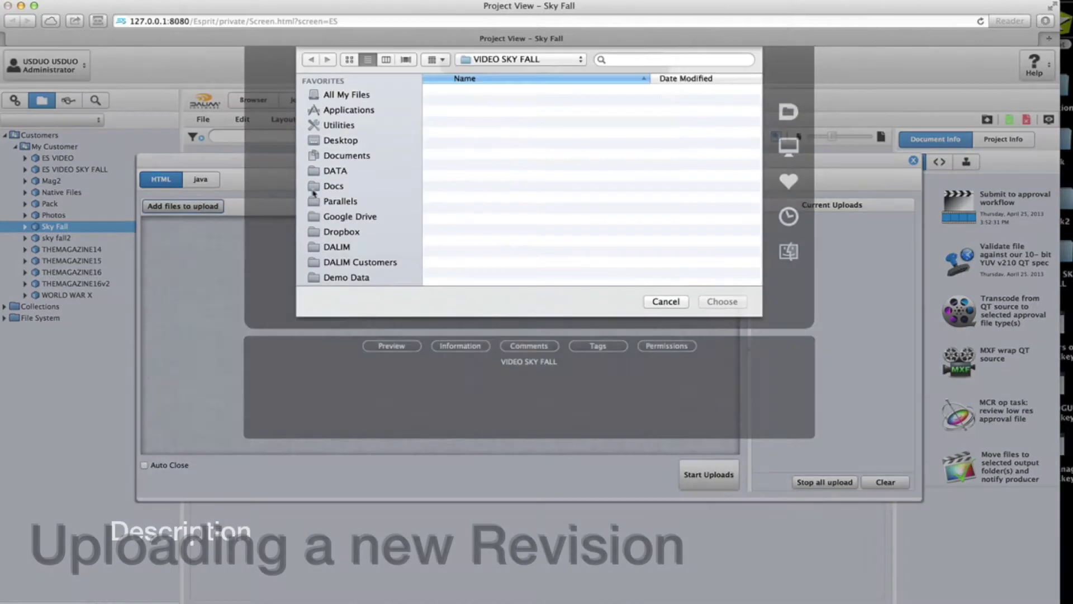
click(538, 127)
double_click(539, 126)
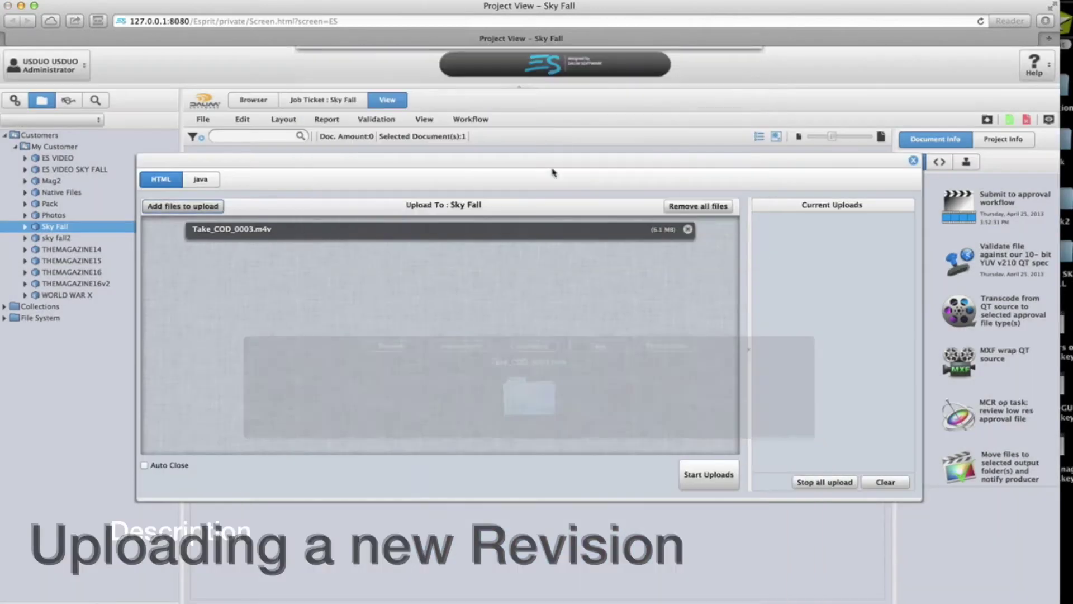
click(699, 480)
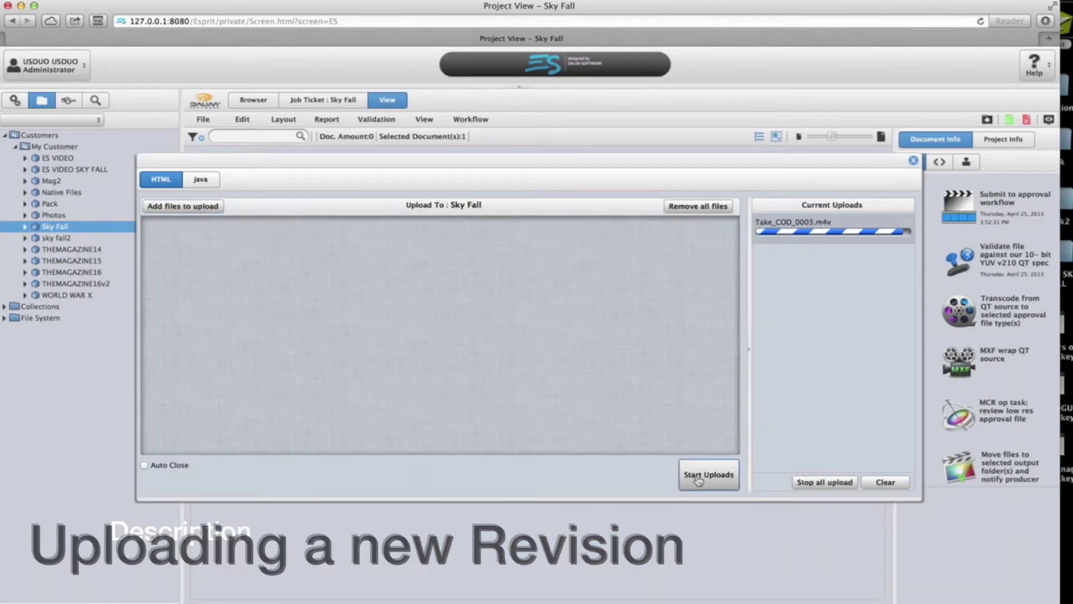
click(886, 482)
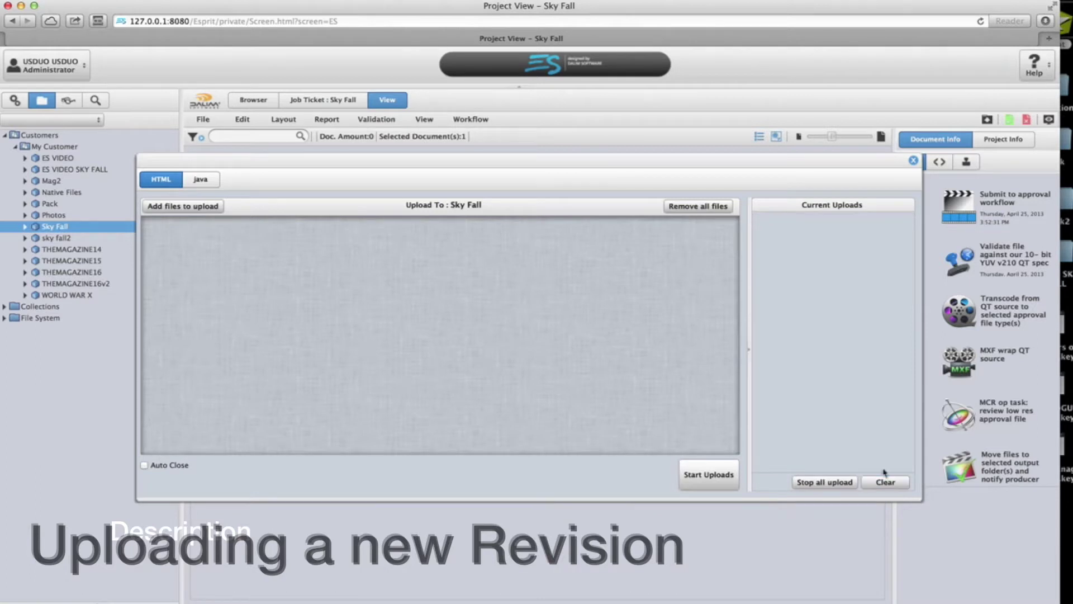
click(914, 161)
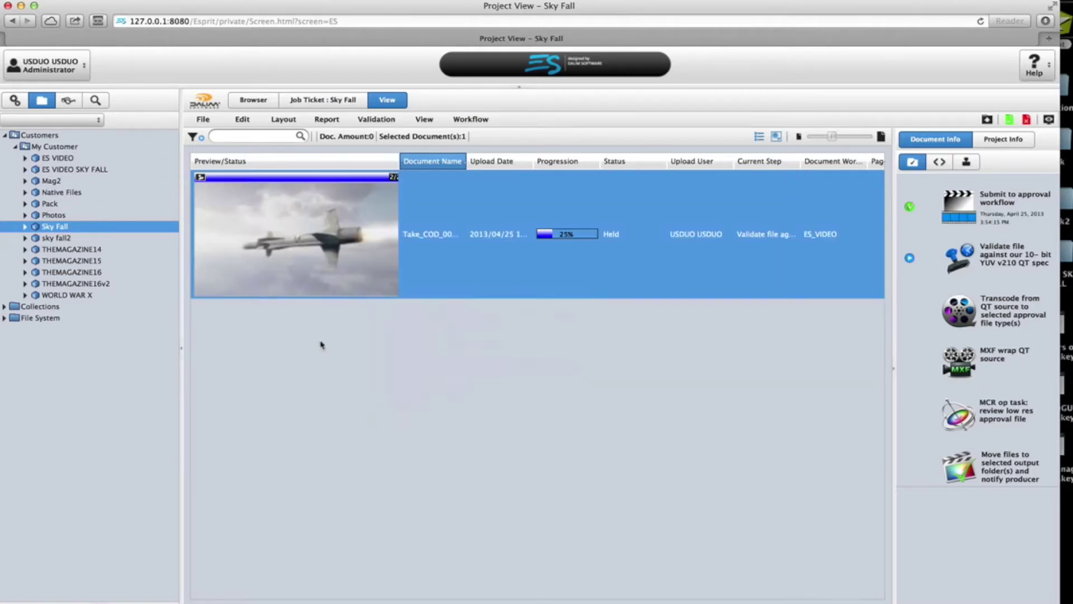
Step: Play the second Take_COD revision with the sound muted and approve it with the comment 'ok'
double_click(341, 278)
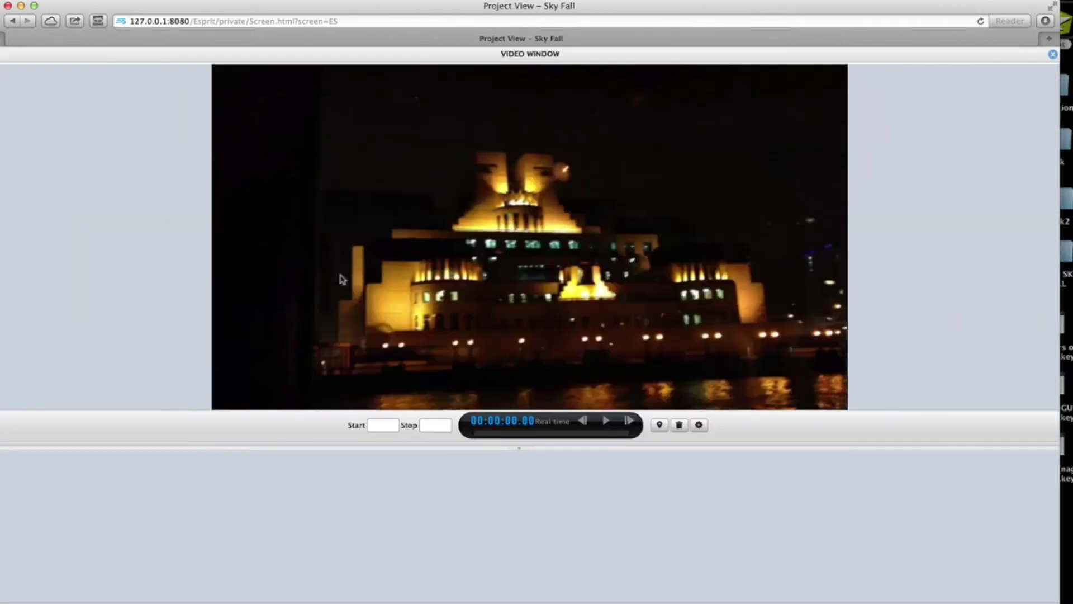
click(548, 422)
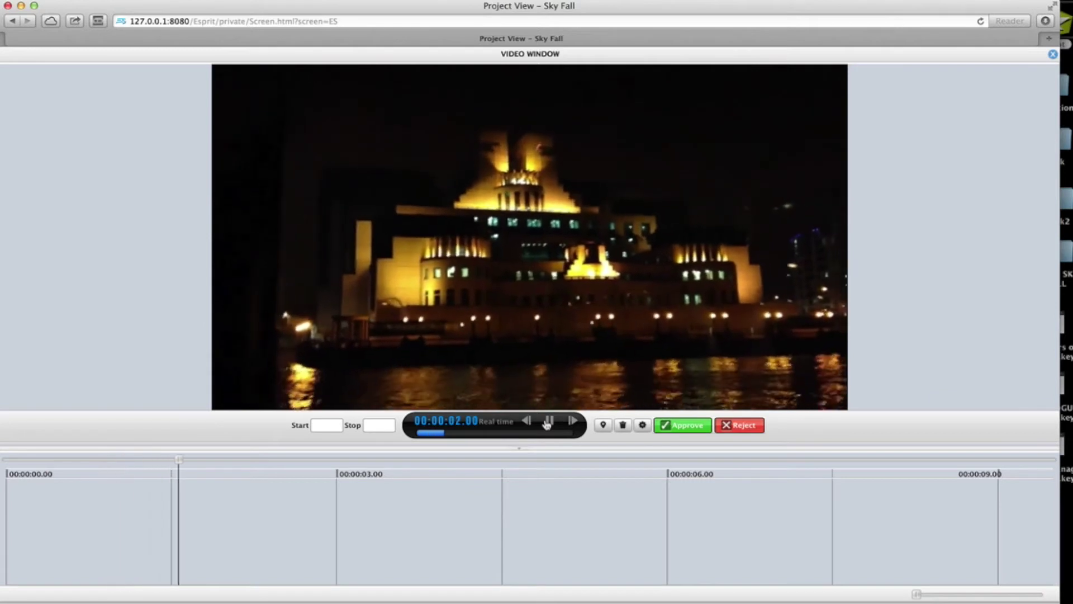
key(XF86AudioMute)
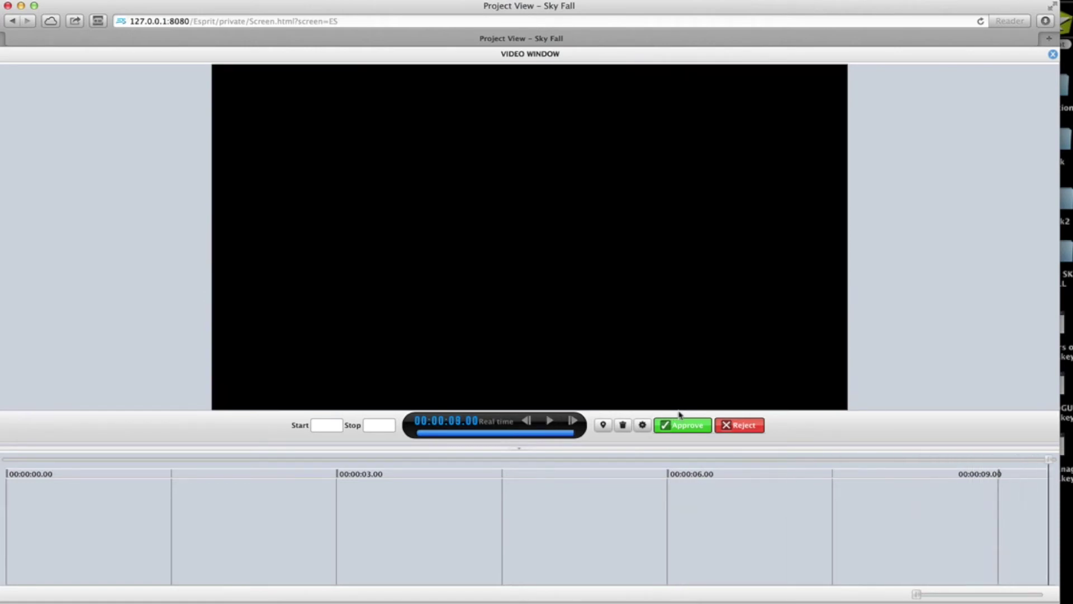
click(687, 427)
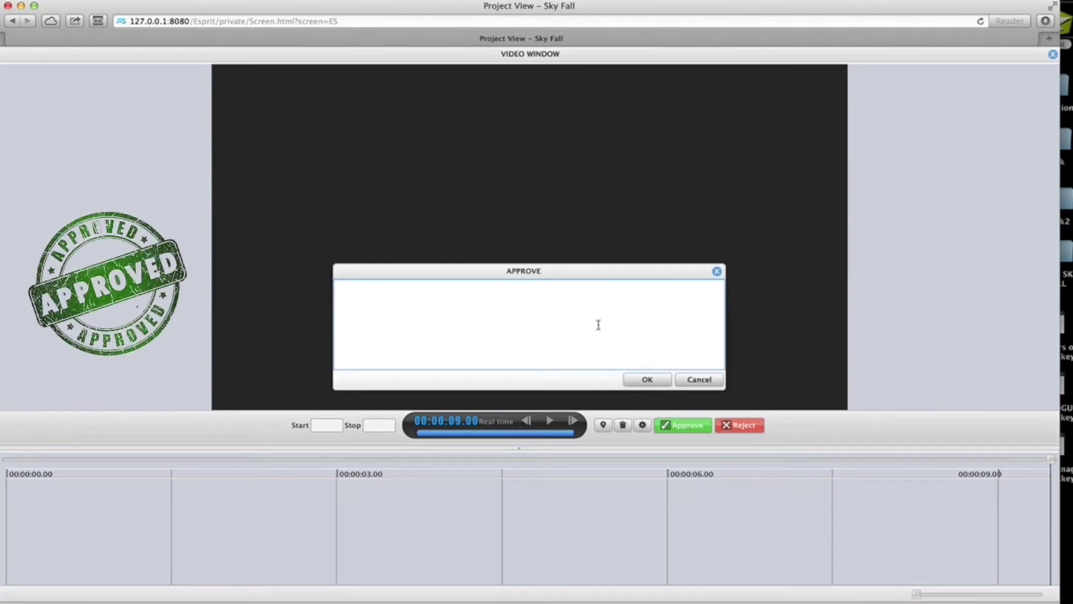
click(647, 379)
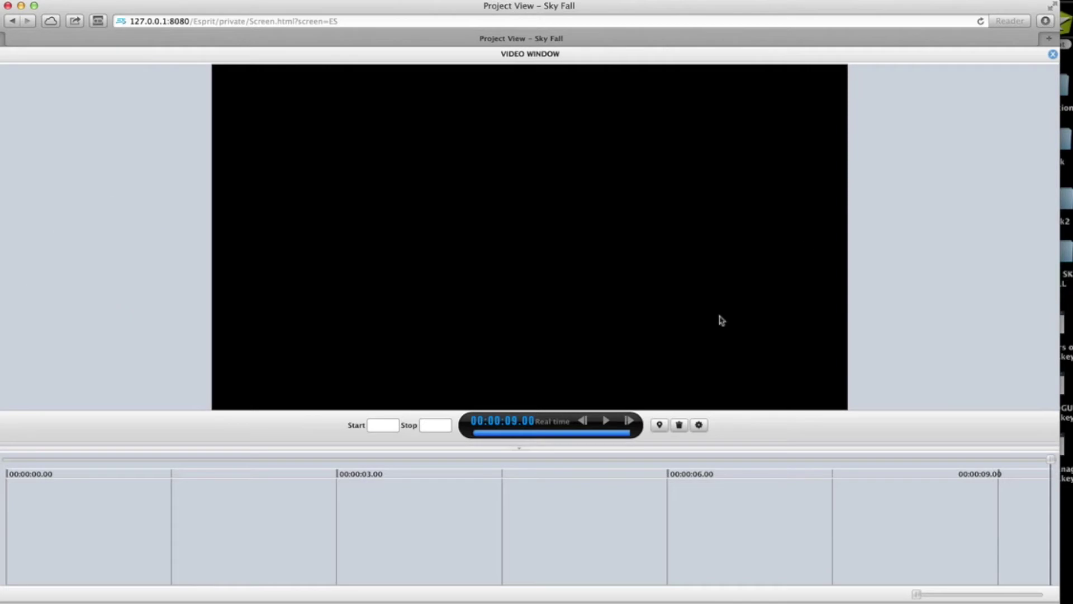
click(1052, 54)
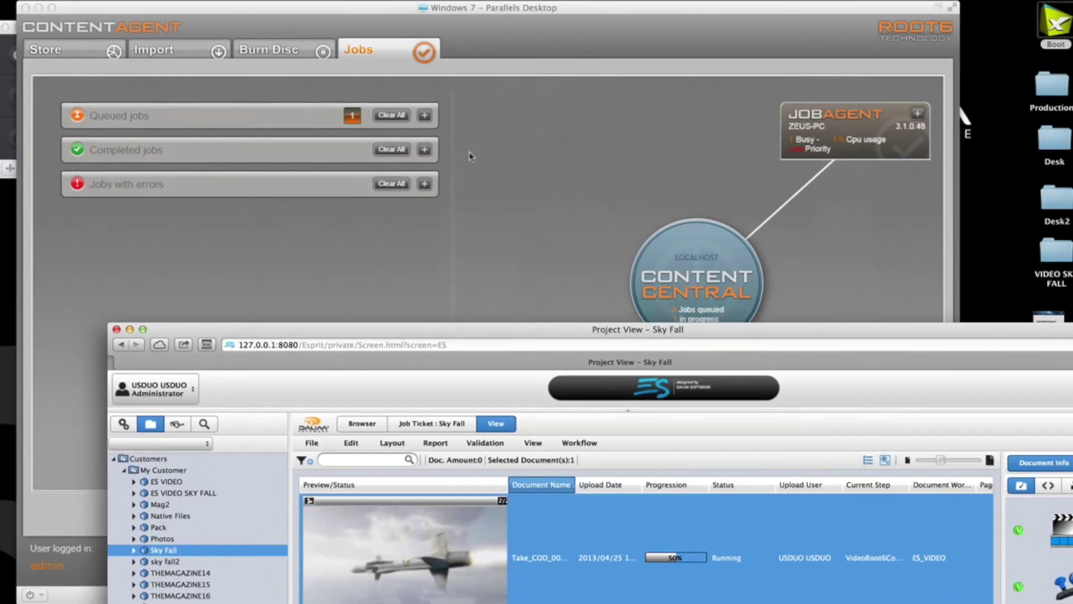
Step: Follow the Take_COD_0003 job's tasks in ContentAgent, then move the Sky Fall project view back to the top
click(425, 115)
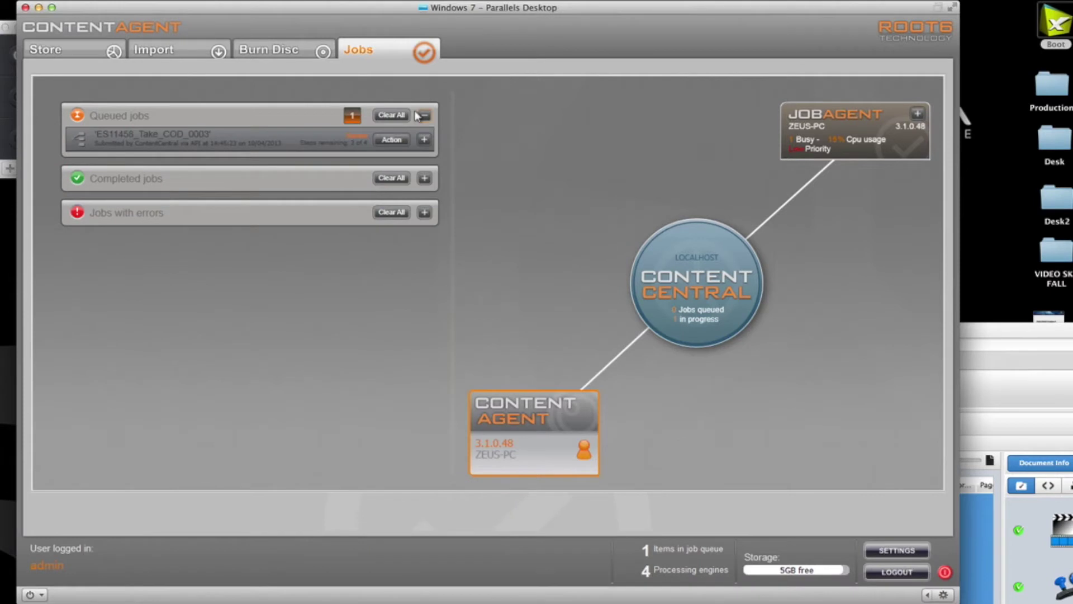
click(423, 140)
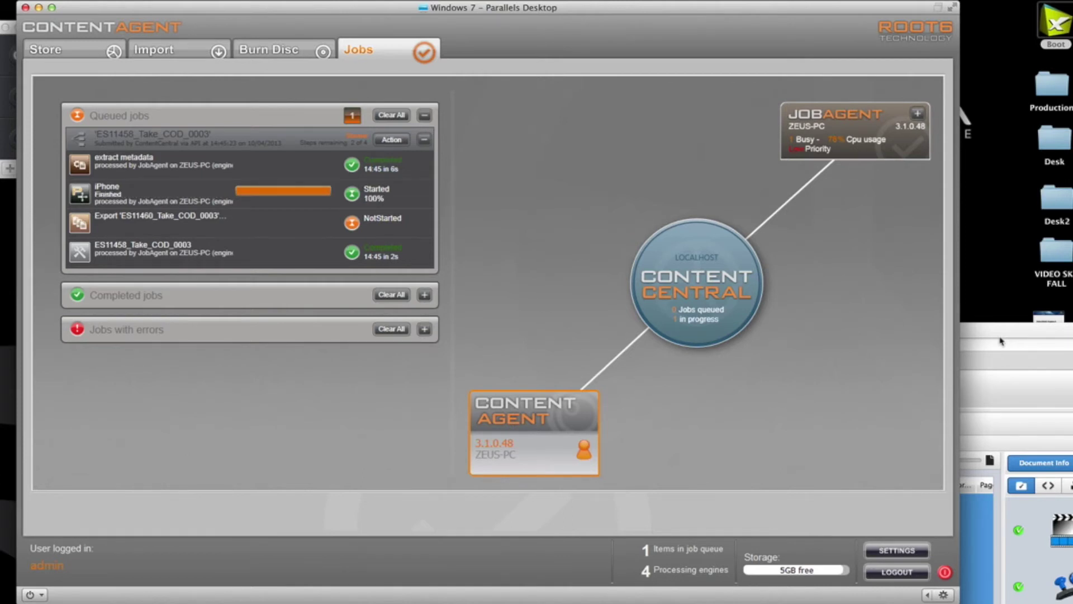
click(1001, 341)
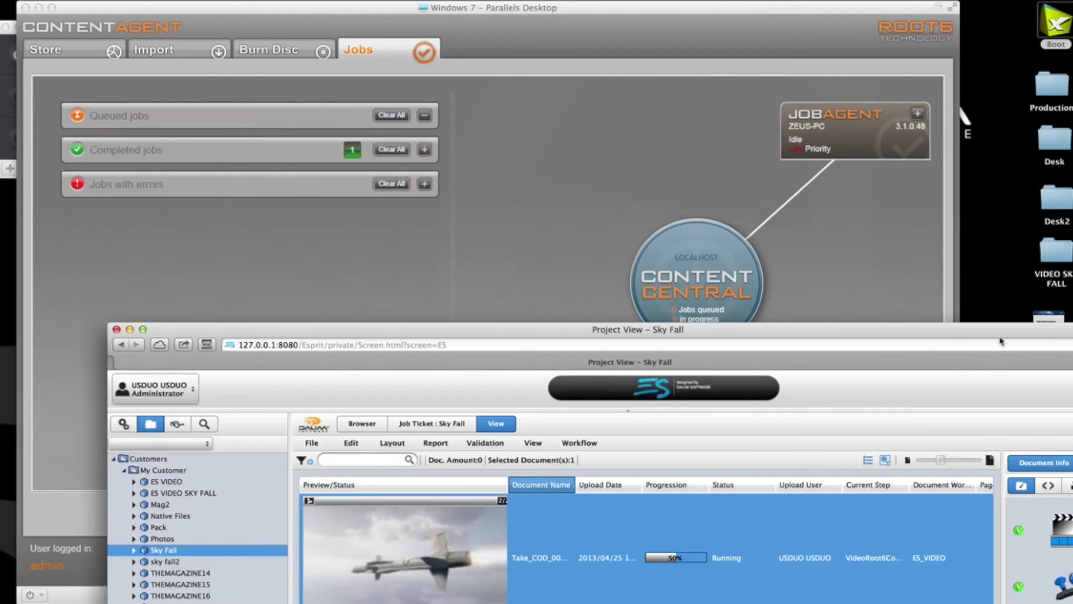
drag(1001, 341, 889, 23)
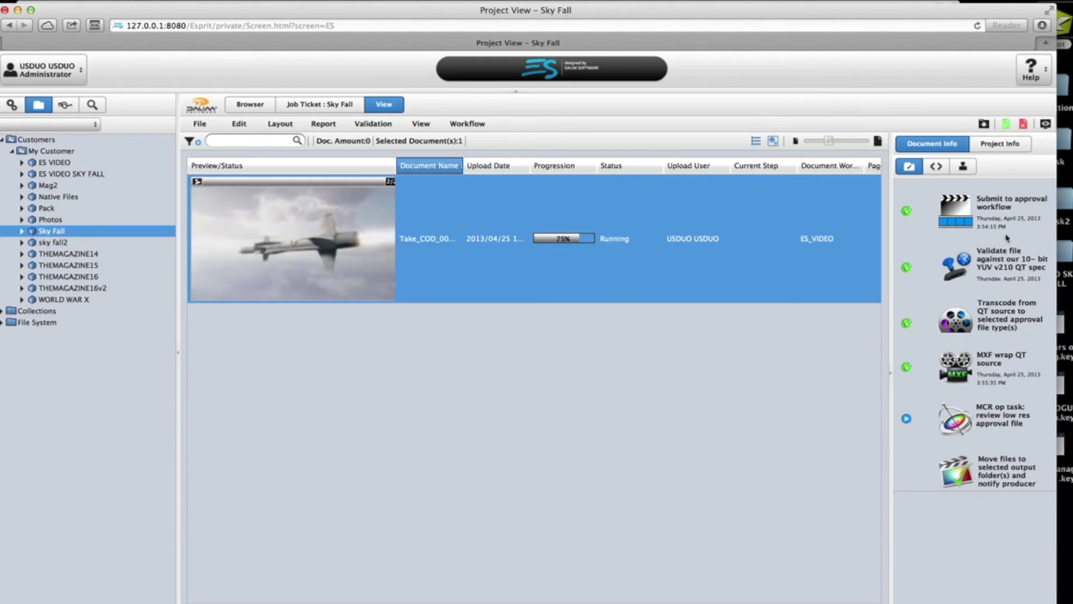
Step: Review the TAKE_COD_0003.M4V workflow graph, then request approval of the Take_COD document
double_click(839, 294)
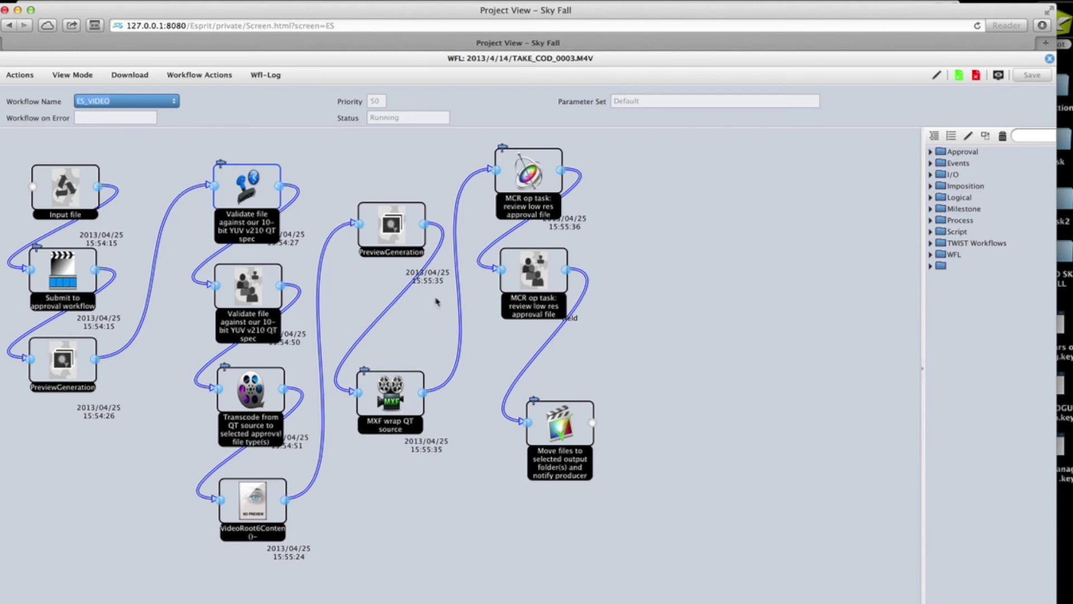
click(1049, 60)
click(1007, 124)
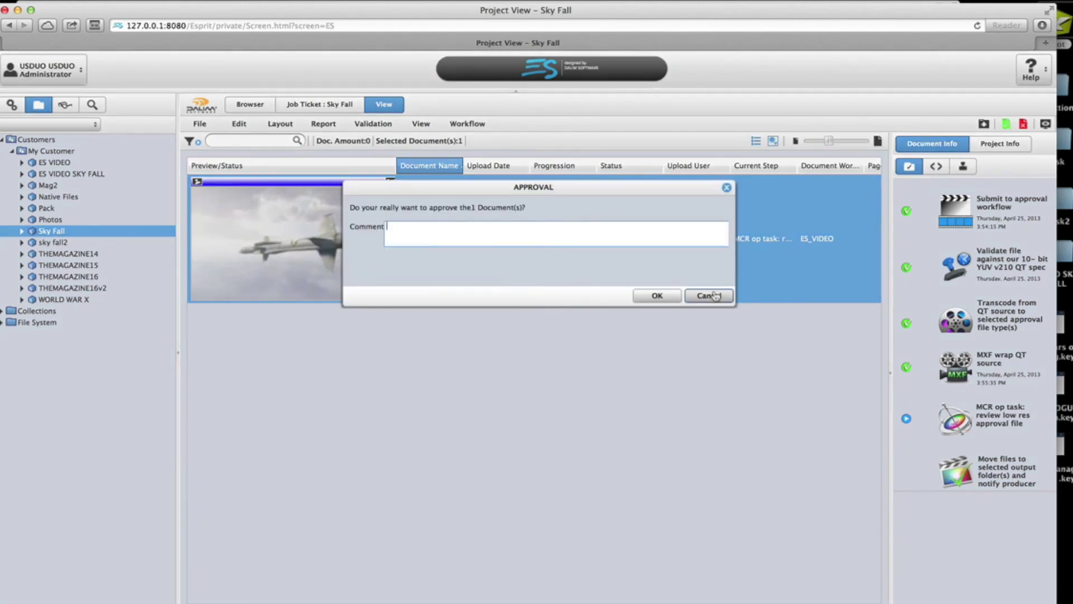
Step: Cancel the pending approval, then play and approve the Take_COD clip so it reaches Completed at 100%
click(708, 295)
double_click(587, 280)
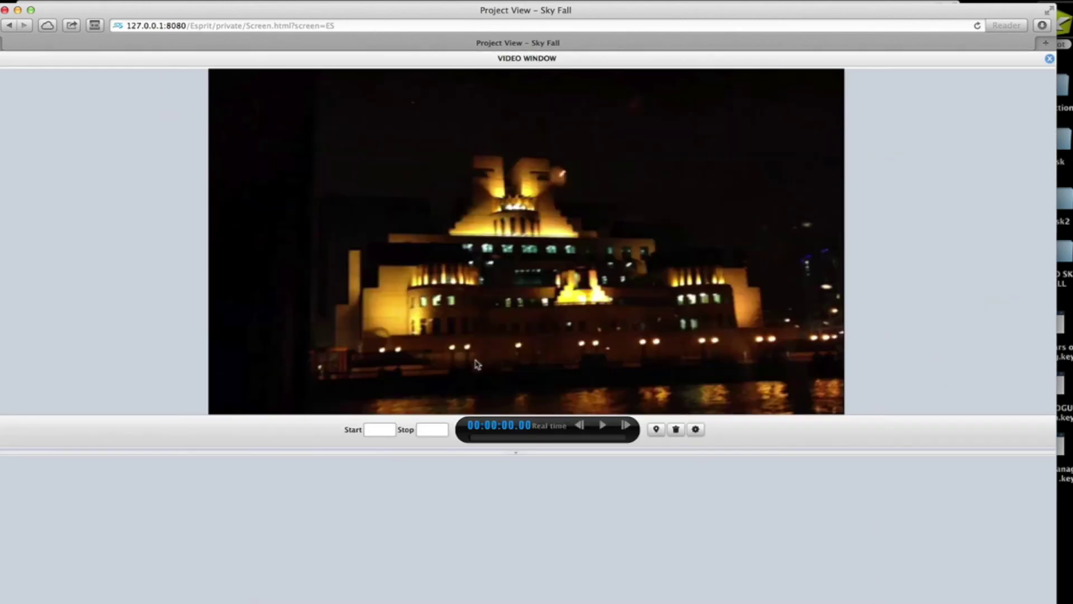
click(548, 426)
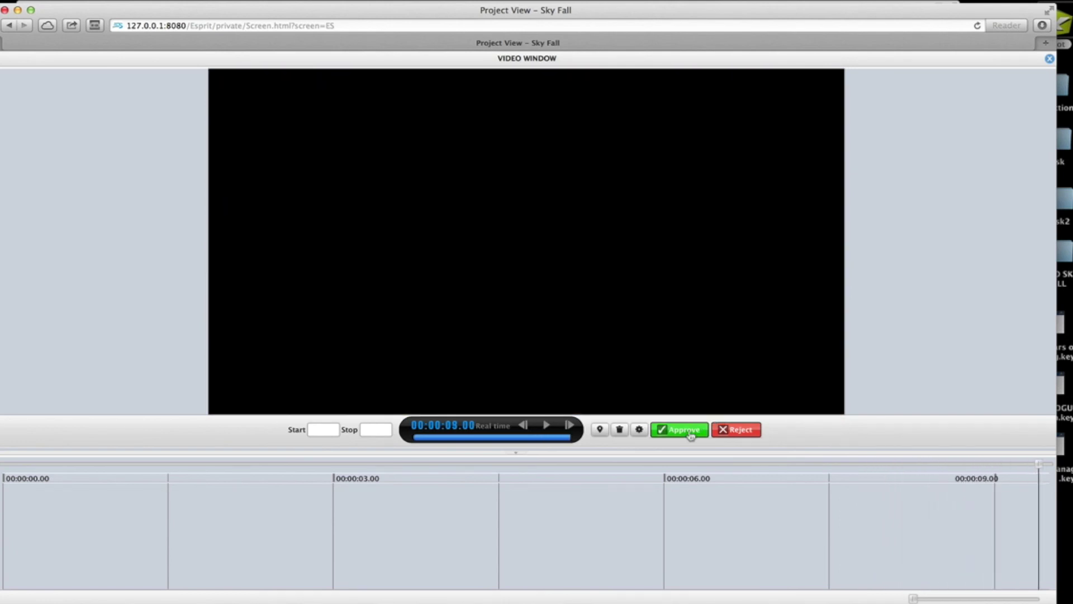
click(691, 435)
click(644, 384)
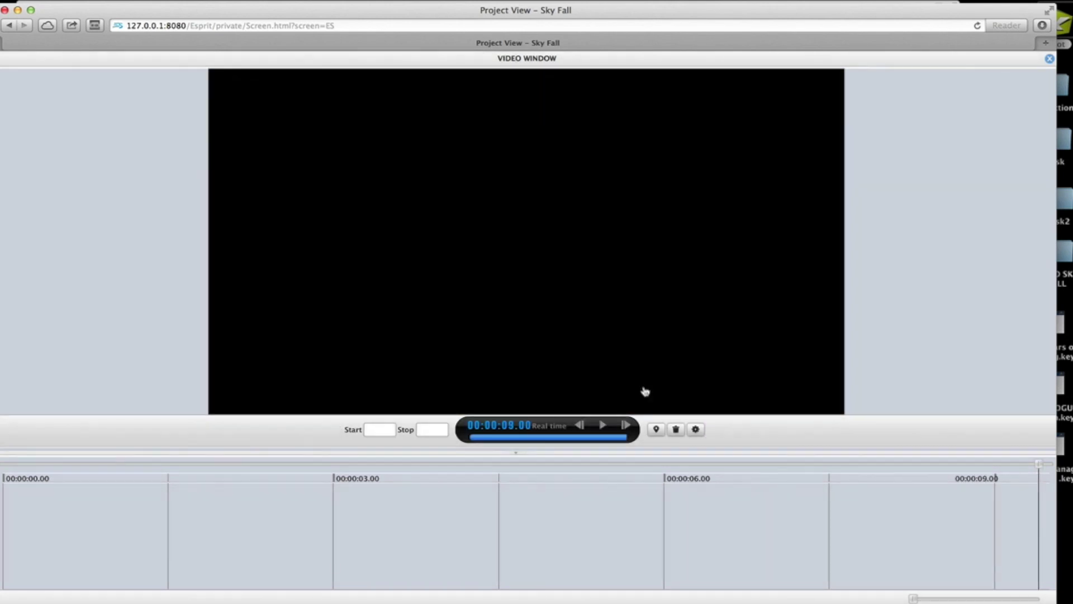
click(1049, 60)
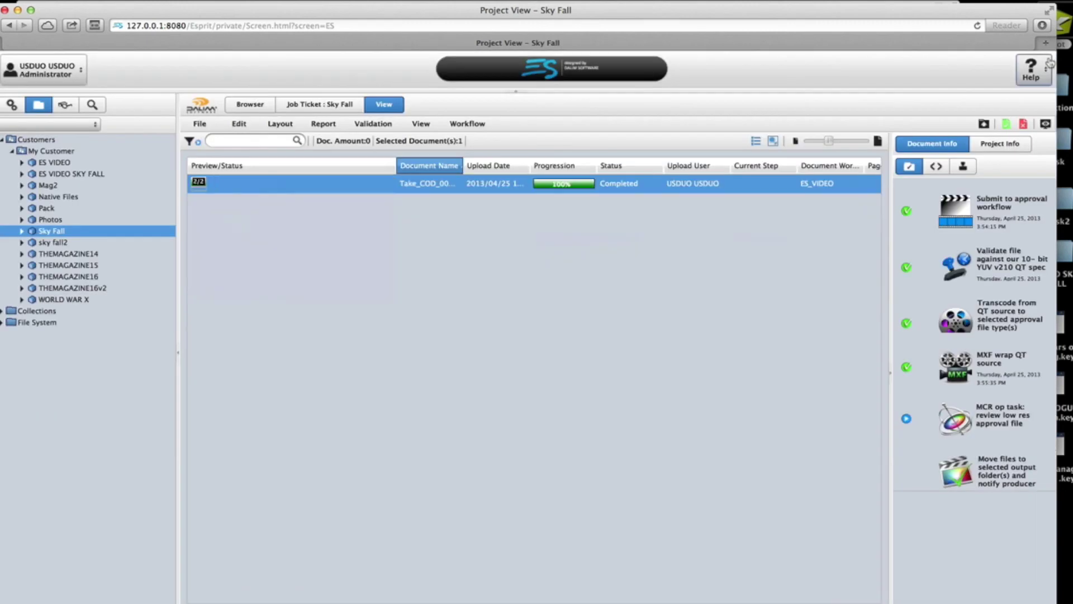